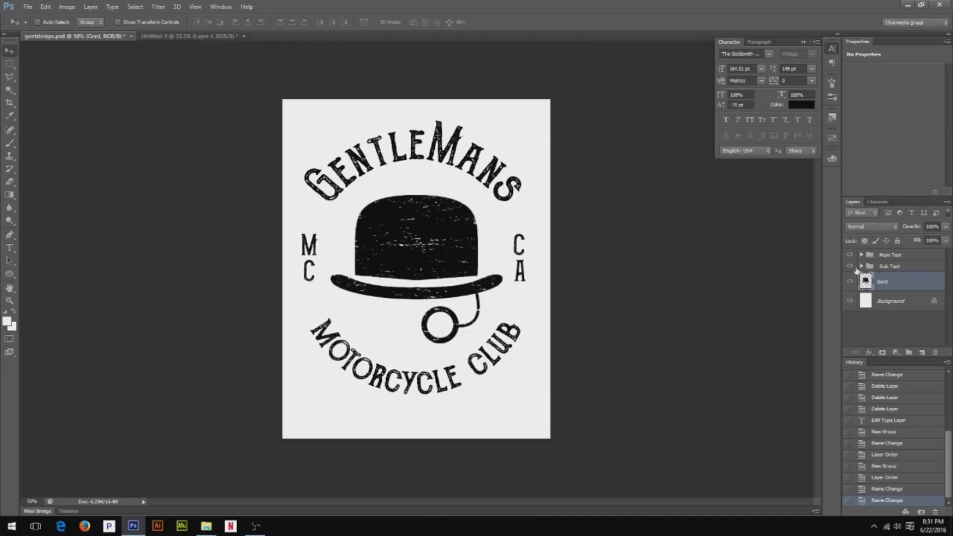
Hide and re-show the MC/CA letters and the GentleMans and Motorcycle Club text
left_click(850, 266)
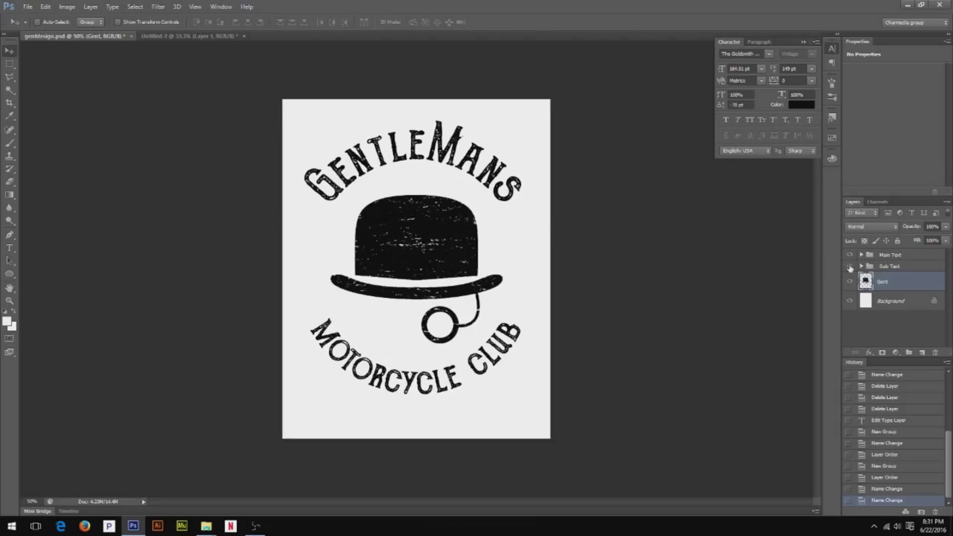
left_click(850, 266)
left_click(850, 255)
left_click(852, 254)
left_click(852, 254)
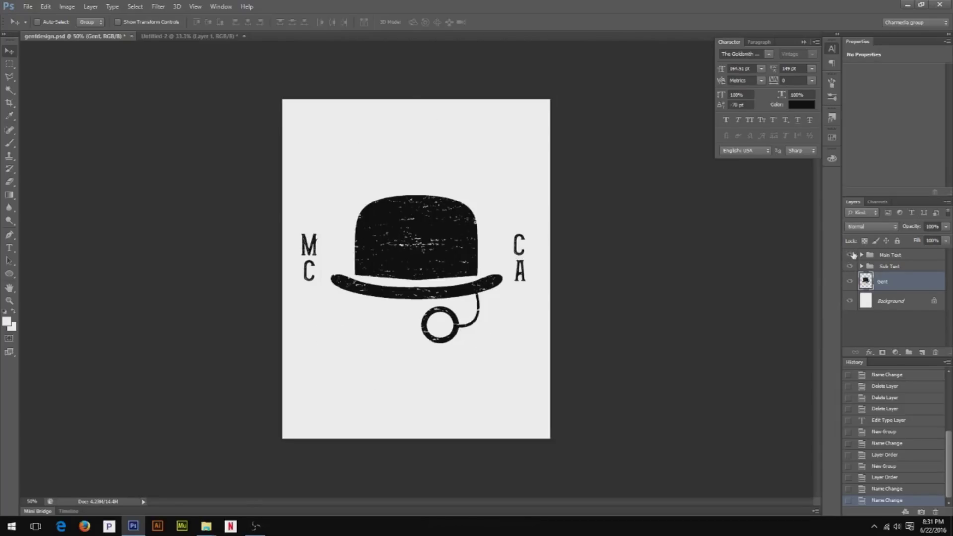
left_click(851, 255)
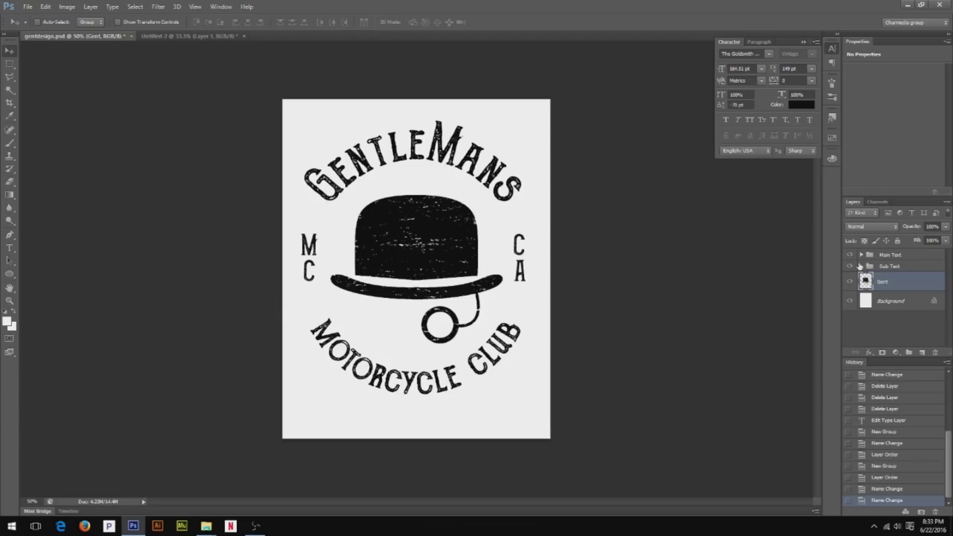
Add a Color Overlay effect to the Main Text group
left_click(857, 255)
left_click(850, 255)
left_click(850, 255)
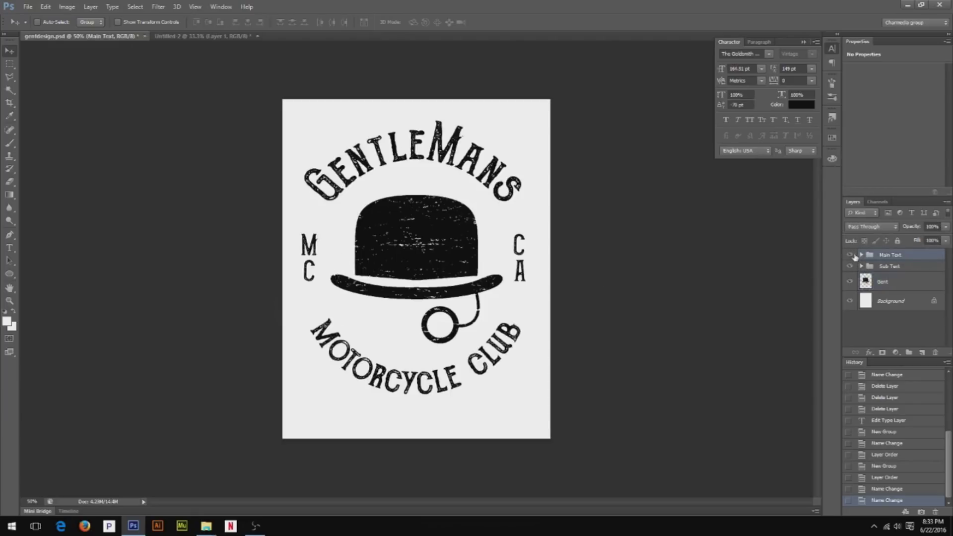
left_click(869, 352)
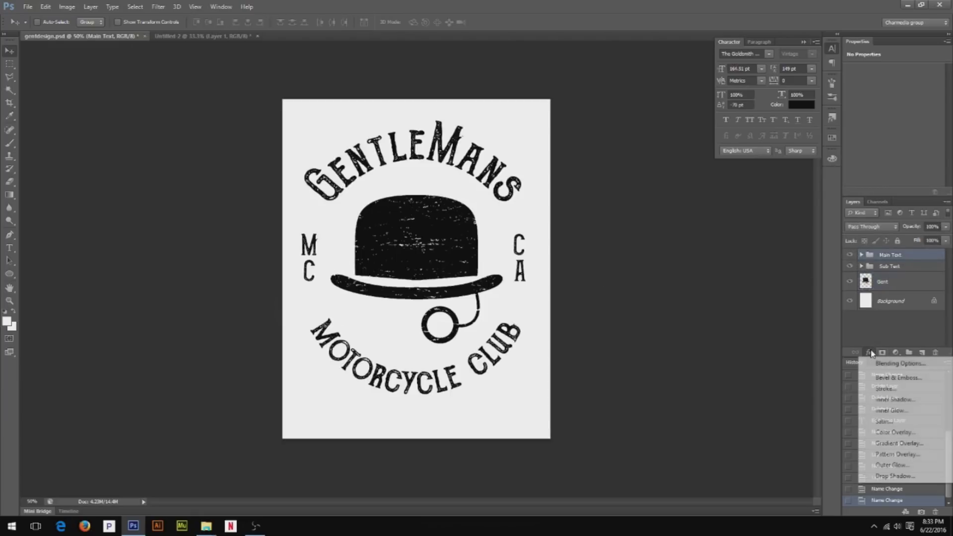
left_click(893, 432)
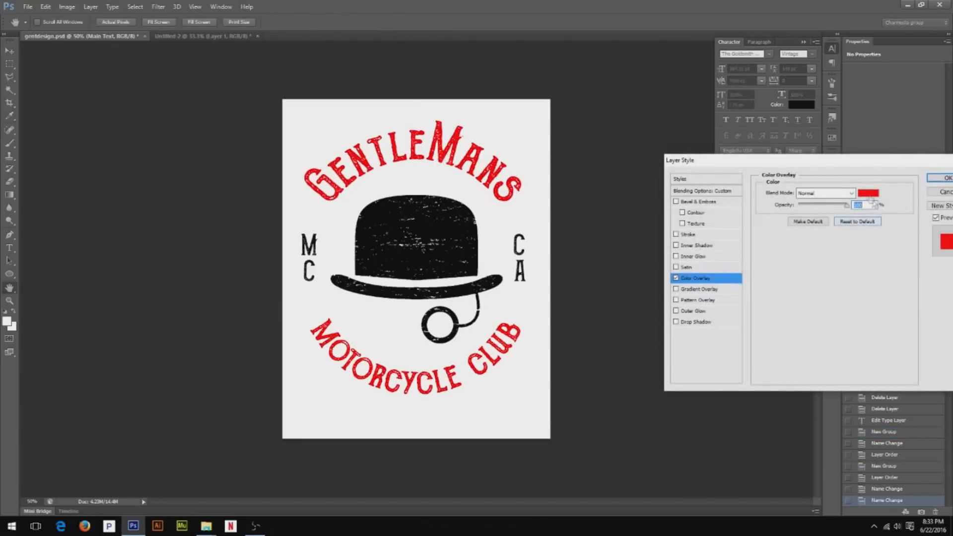
Try a purple overlay colour, then cancel so the text stays black
left_click(869, 193)
left_click_drag(815, 218, 815, 165)
left_click(737, 180)
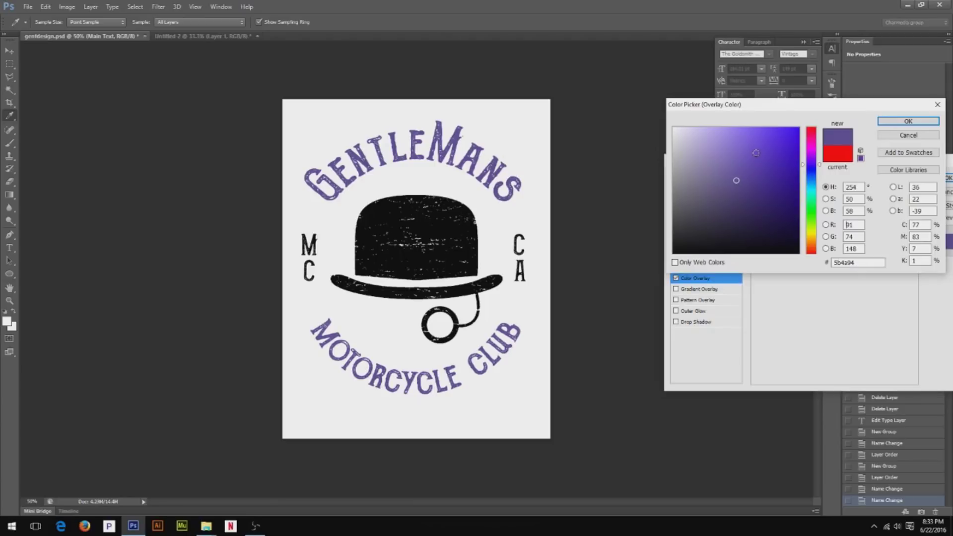
left_click(911, 135)
left_click(933, 194)
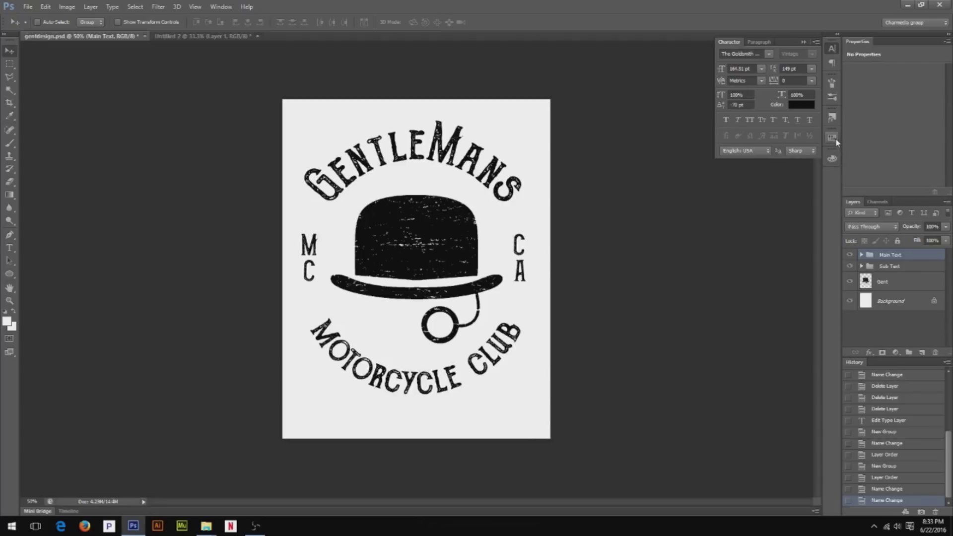
Swap Character for a taller Swatches panel, dismissing the Swatch Name dialog
left_click(834, 139)
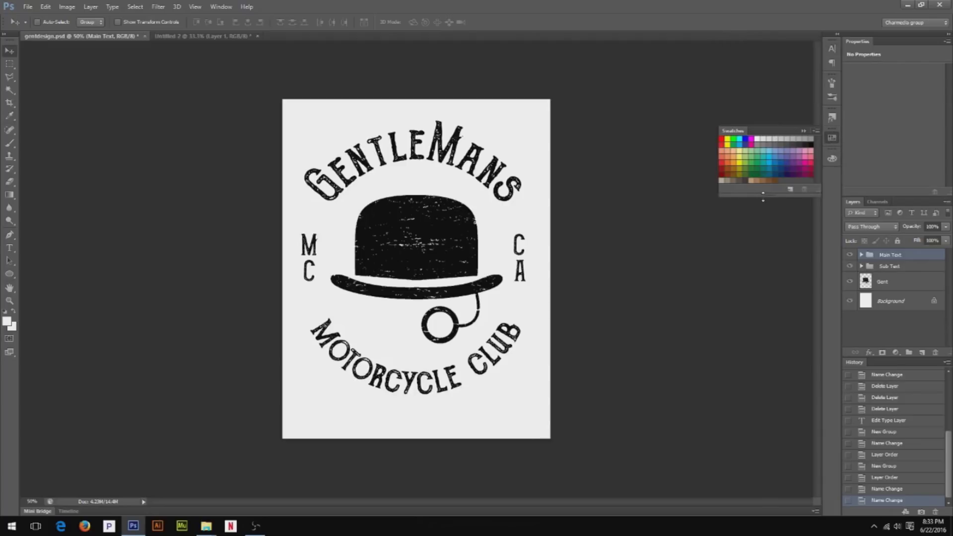
left_click_drag(763, 200, 763, 312)
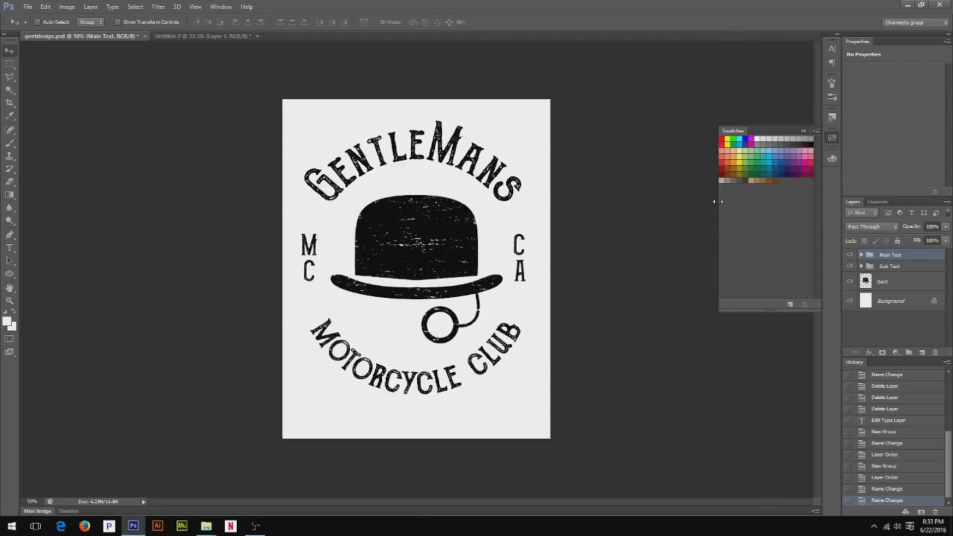
left_click(221, 6)
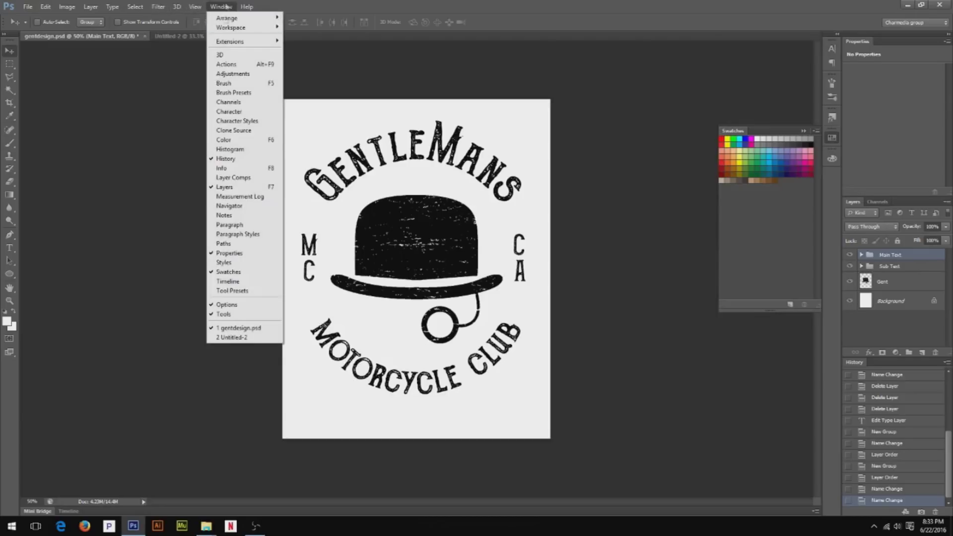
left_click(778, 241)
left_click(566, 190)
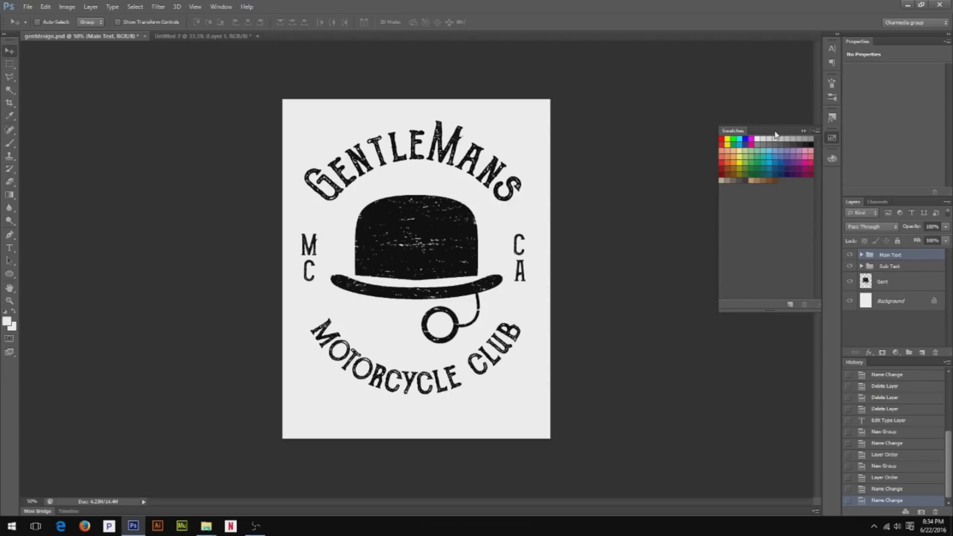
Append the PANTONE+ Solid Uncoated library to the current swatches from the Swatches panel menu
left_click(804, 132)
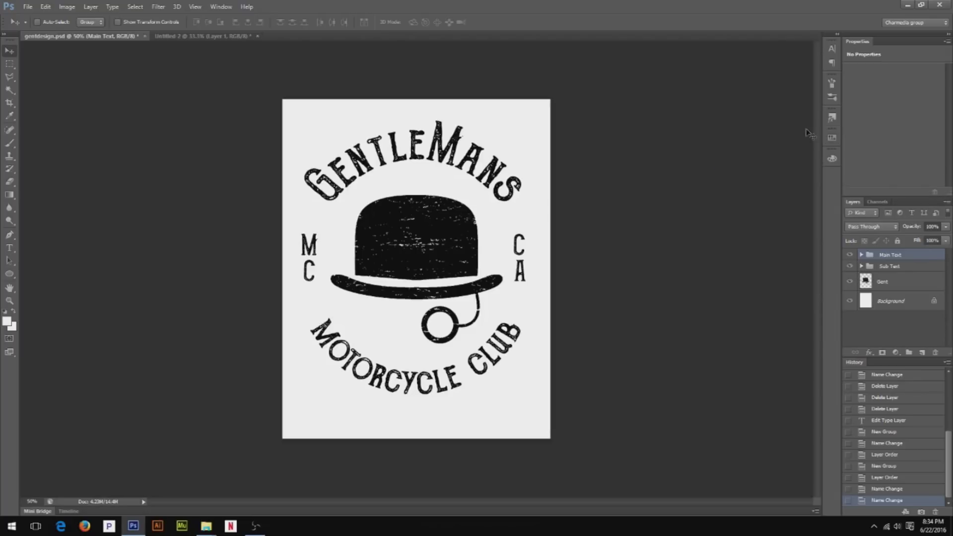
left_click(832, 139)
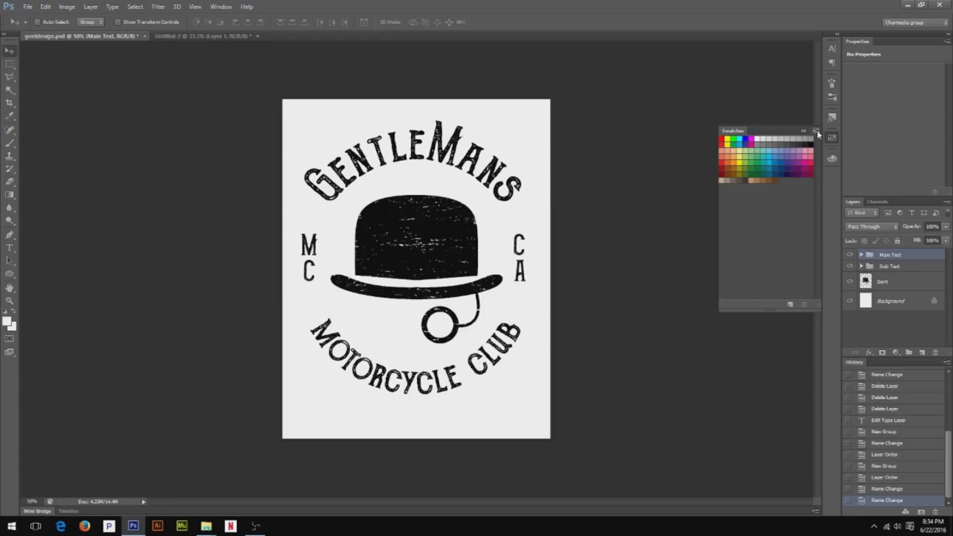
left_click(816, 131)
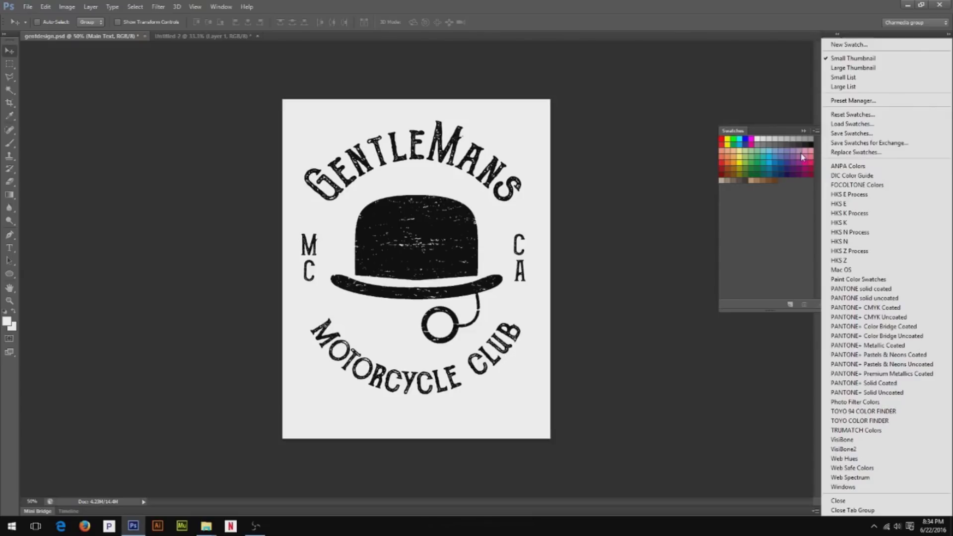
left_click(817, 132)
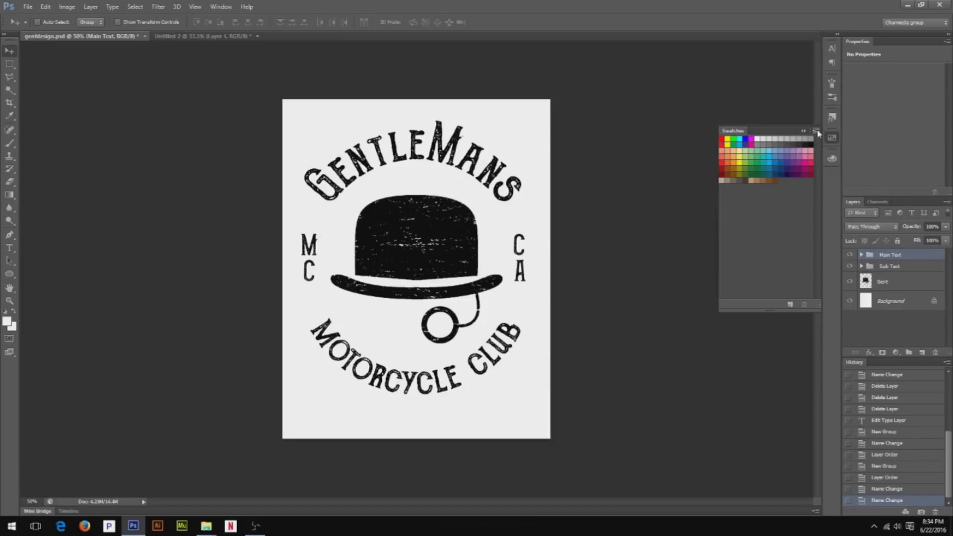
left_click(816, 131)
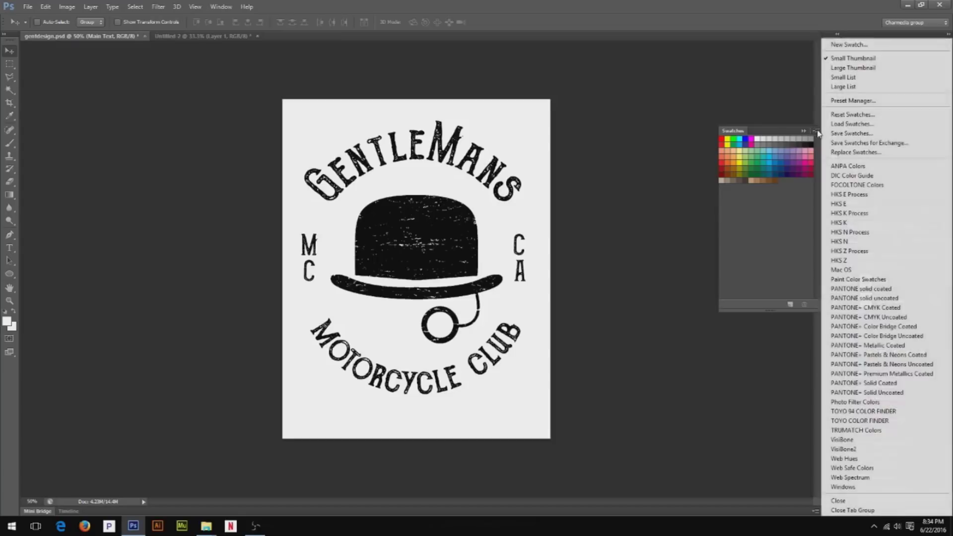
left_click(900, 393)
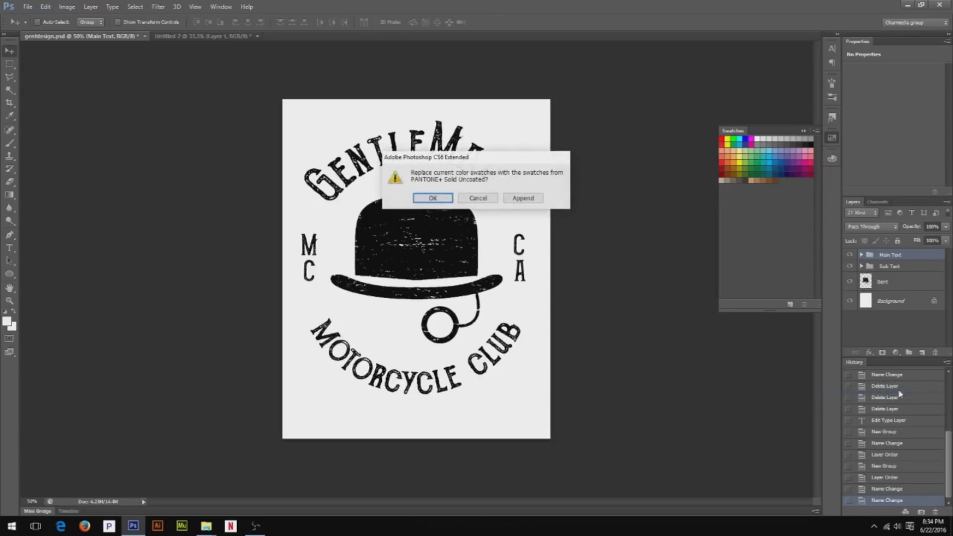
left_click(519, 198)
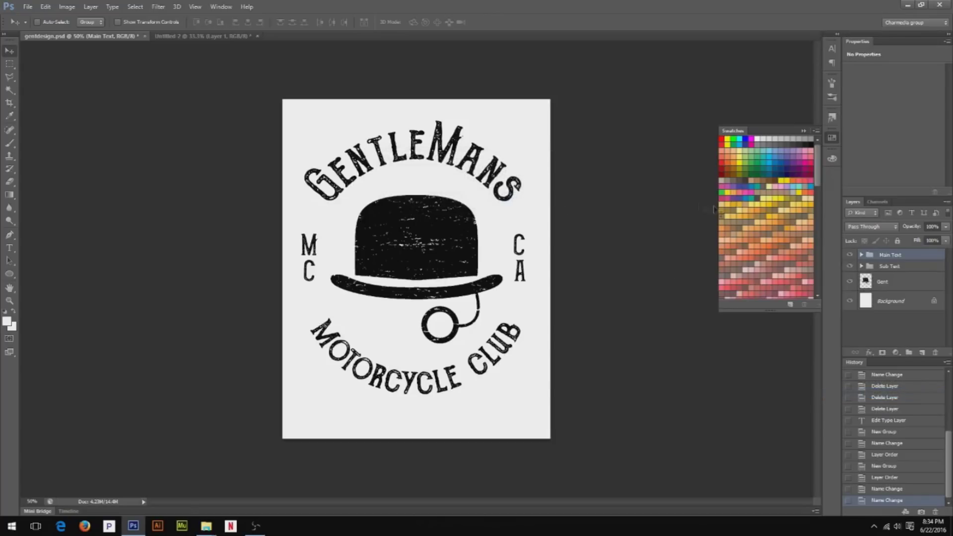
scroll(766, 217, "down", 10)
scroll(766, 217, "down", 5)
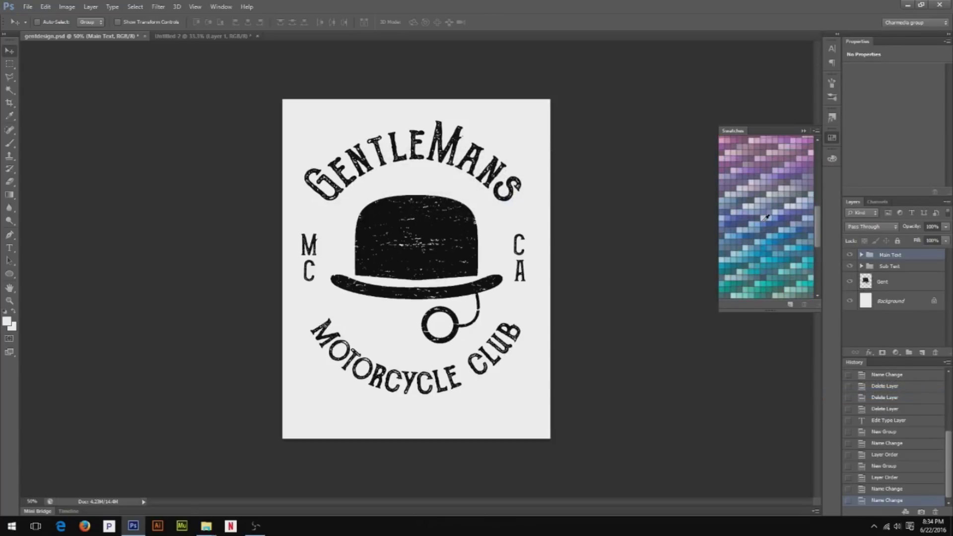
left_click(868, 352)
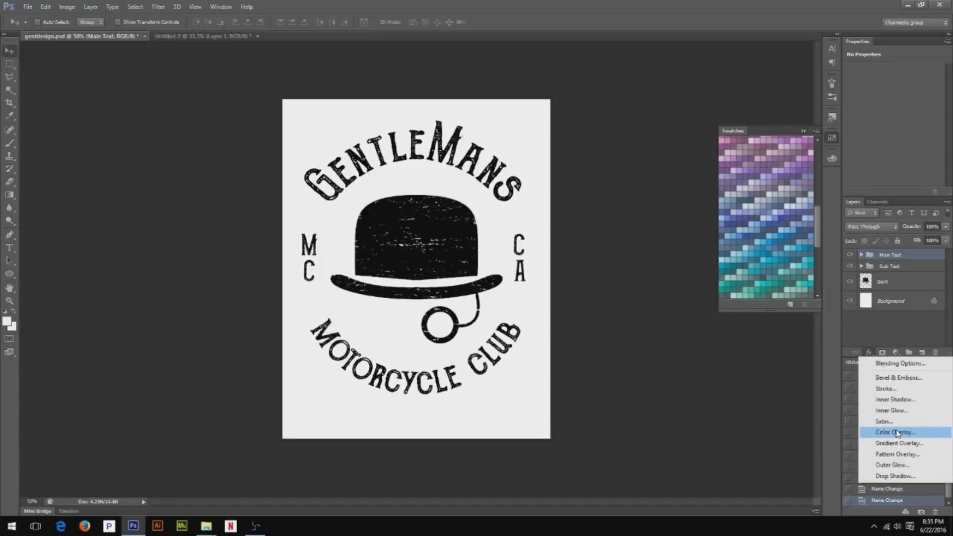
Start a Color Overlay on the Main Text group, then cancel it
left_click(903, 332)
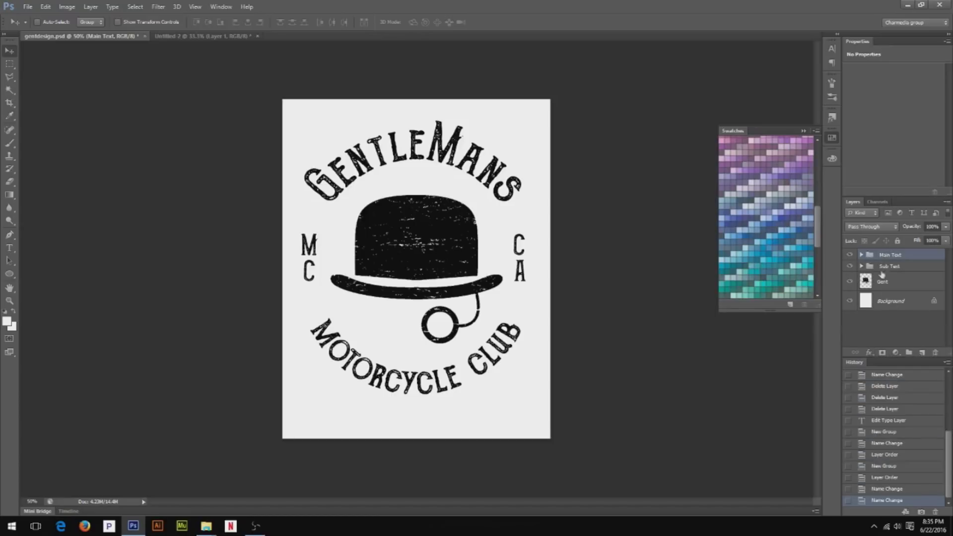
left_click(862, 255)
left_click(862, 255)
left_click(868, 352)
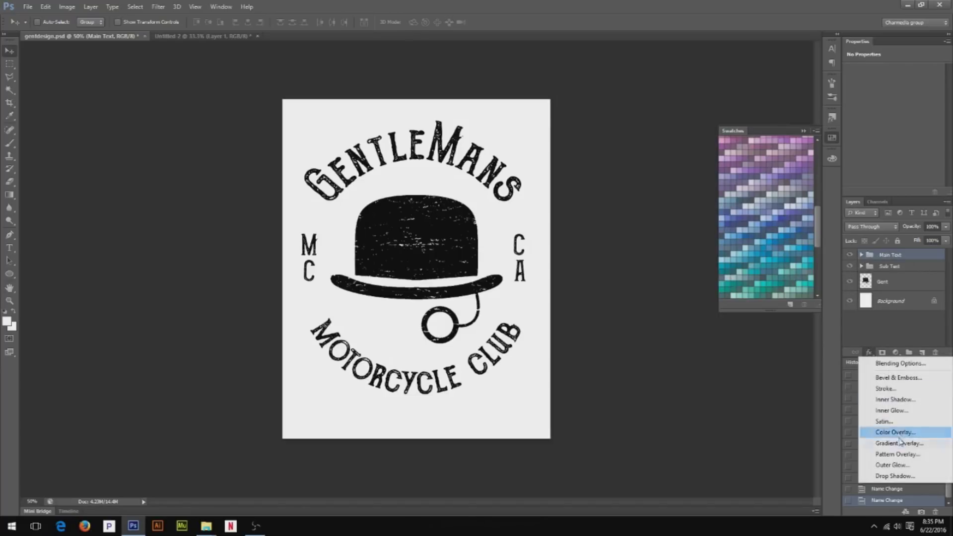
left_click(903, 433)
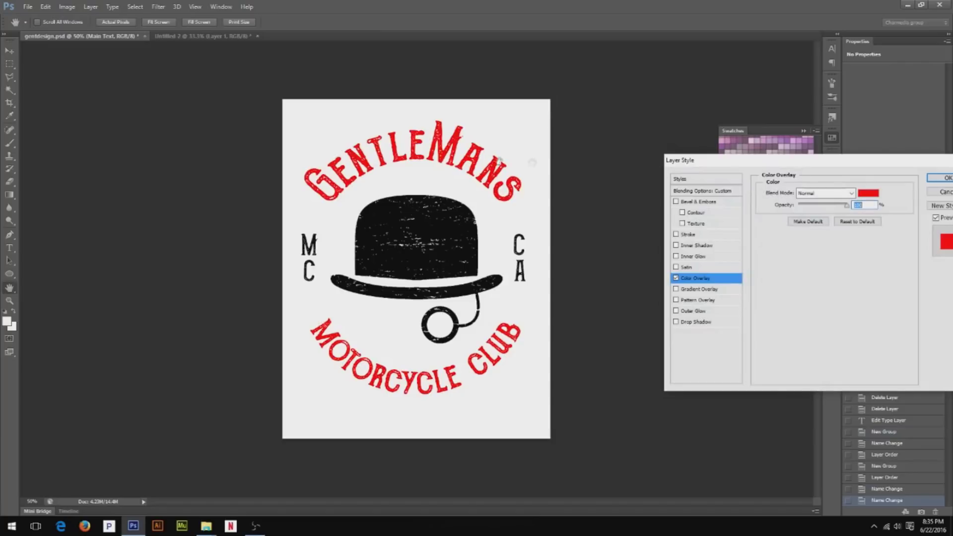
left_click_drag(777, 164, 343, 126)
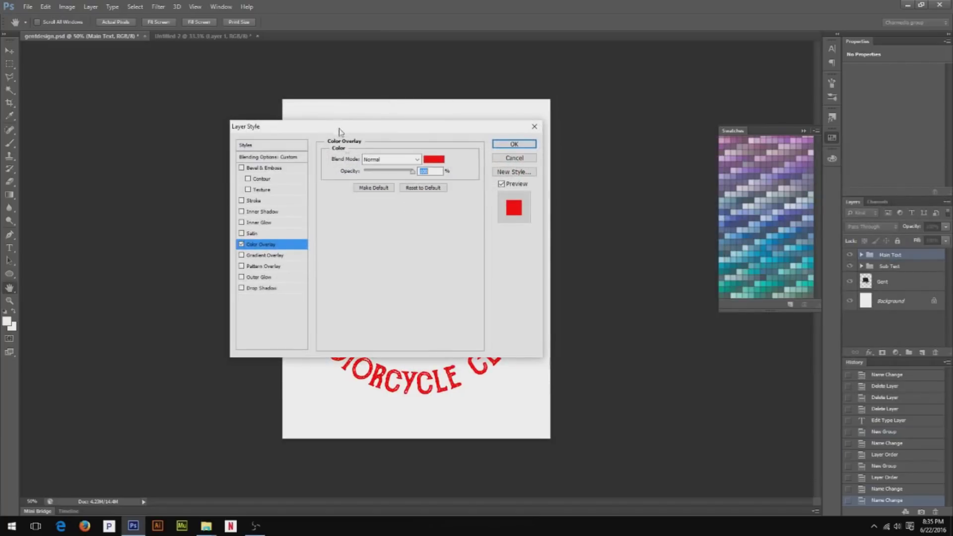
left_click(435, 159)
left_click_drag(920, 105, 491, 233)
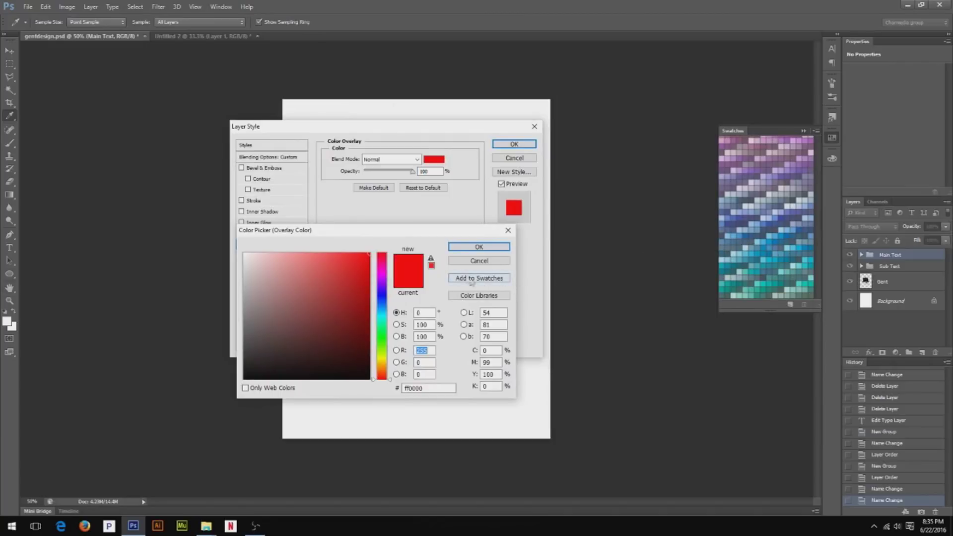
left_click_drag(445, 231, 414, 225)
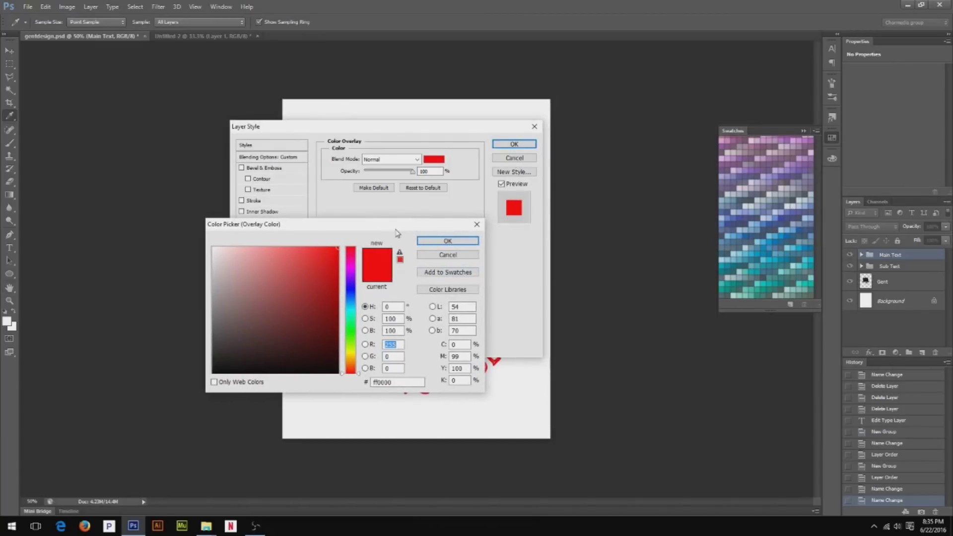
left_click(438, 254)
left_click(517, 159)
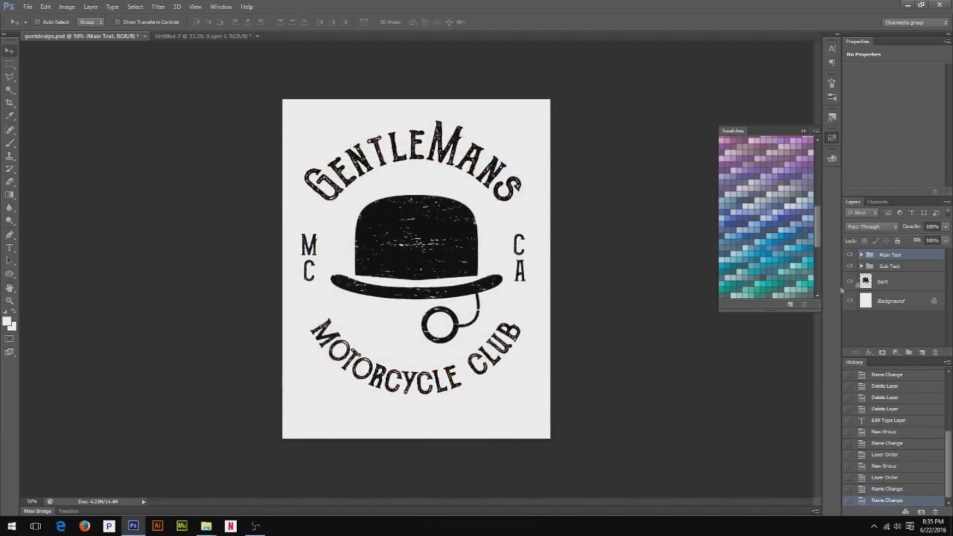
Hide and re-show the arched GentleMans and Motorcycle Club text
left_click(849, 255)
left_click(850, 255)
left_click(849, 254)
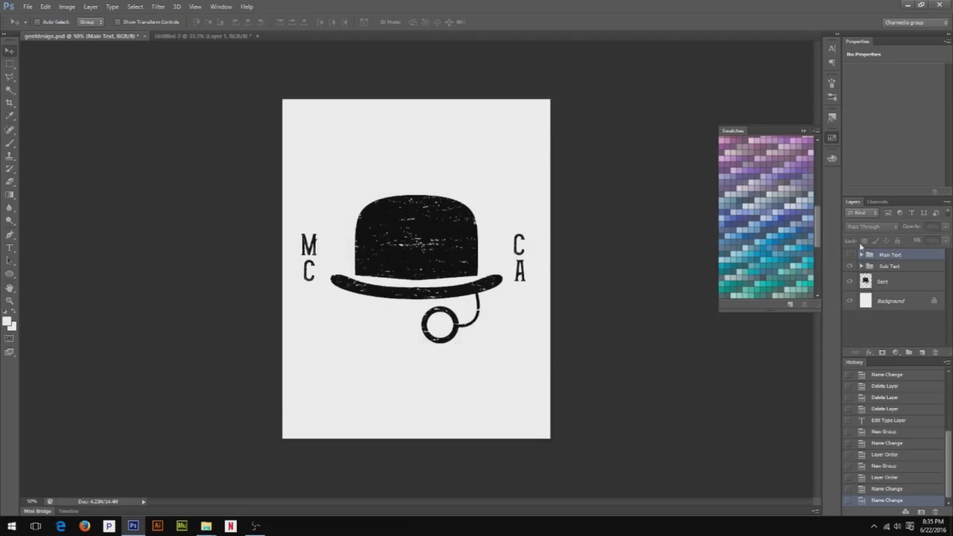
left_click(850, 255)
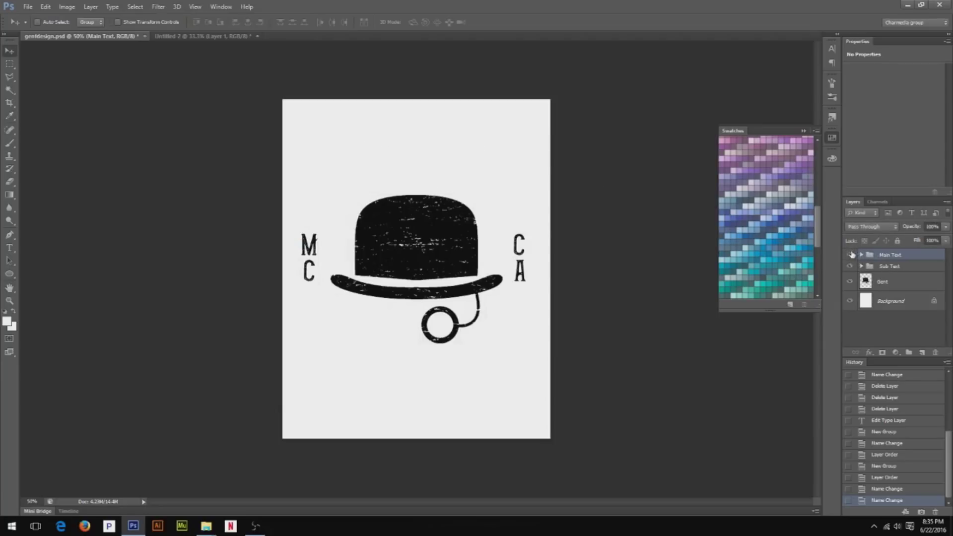
Add a Color Overlay to Main Text and open the PANTONE+ Solid Uncoated colour book
left_click(869, 353)
left_click(881, 433)
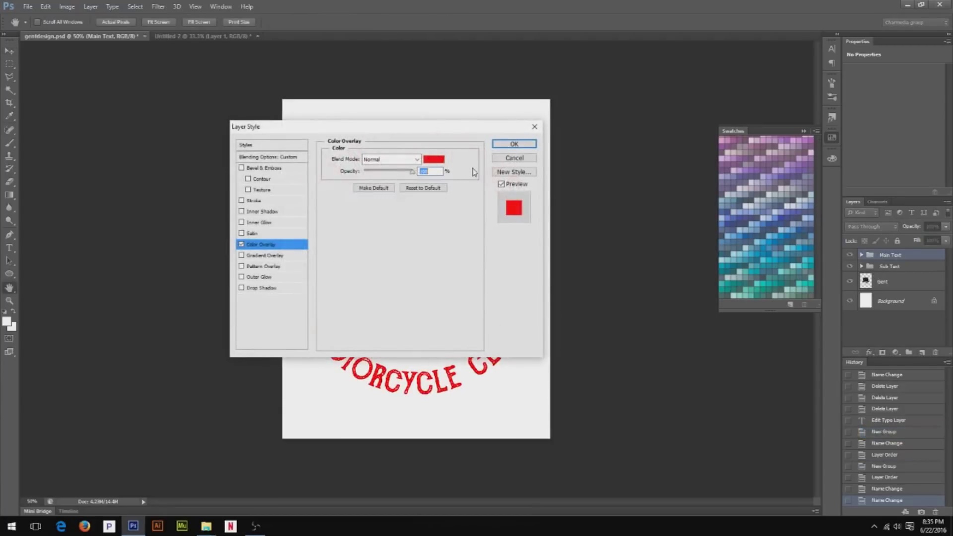
left_click_drag(454, 131, 249, 60)
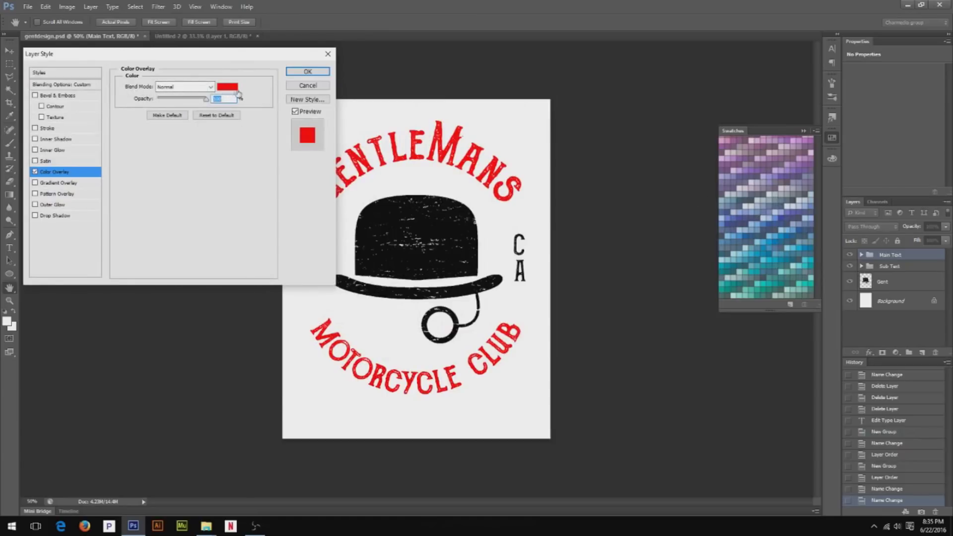
left_click(232, 92)
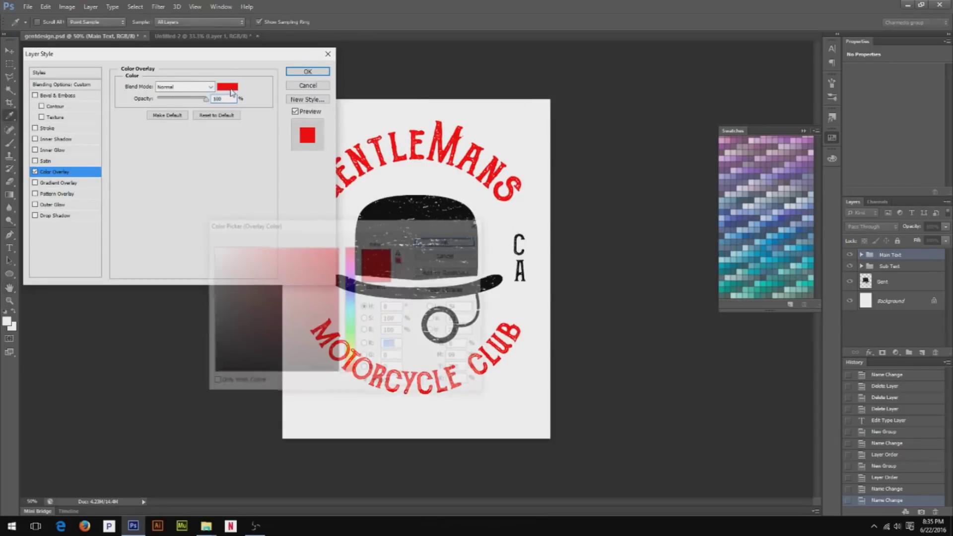
left_click_drag(407, 221, 271, 133)
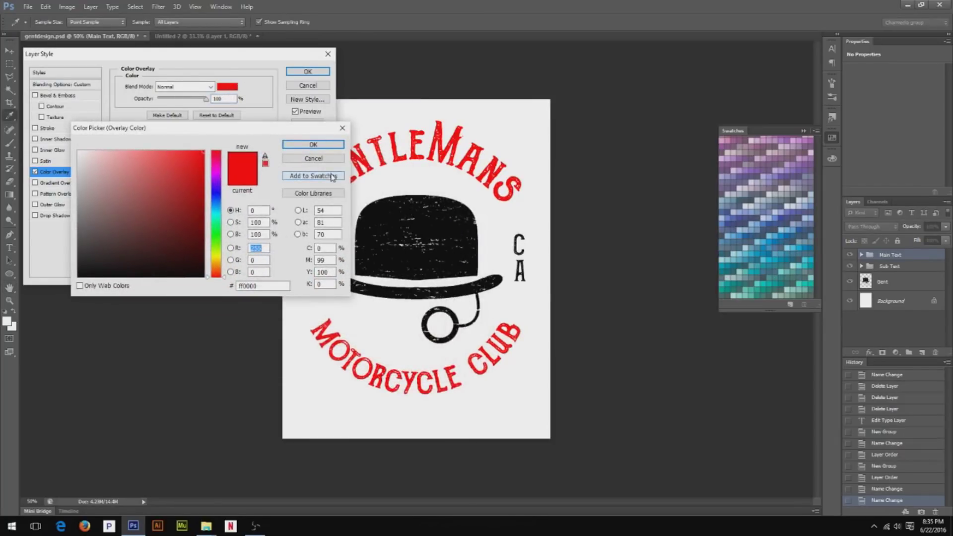
left_click(315, 197)
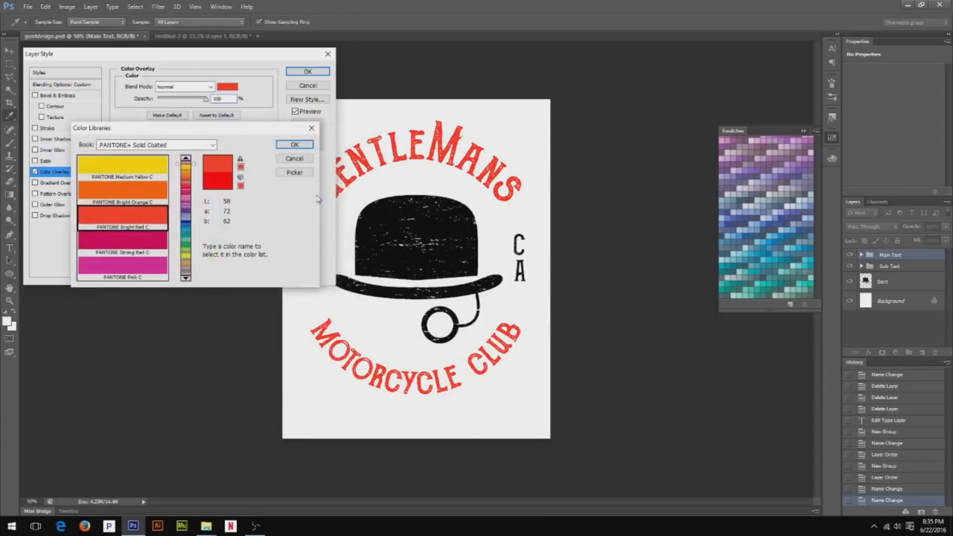
left_click_drag(247, 149, 214, 105)
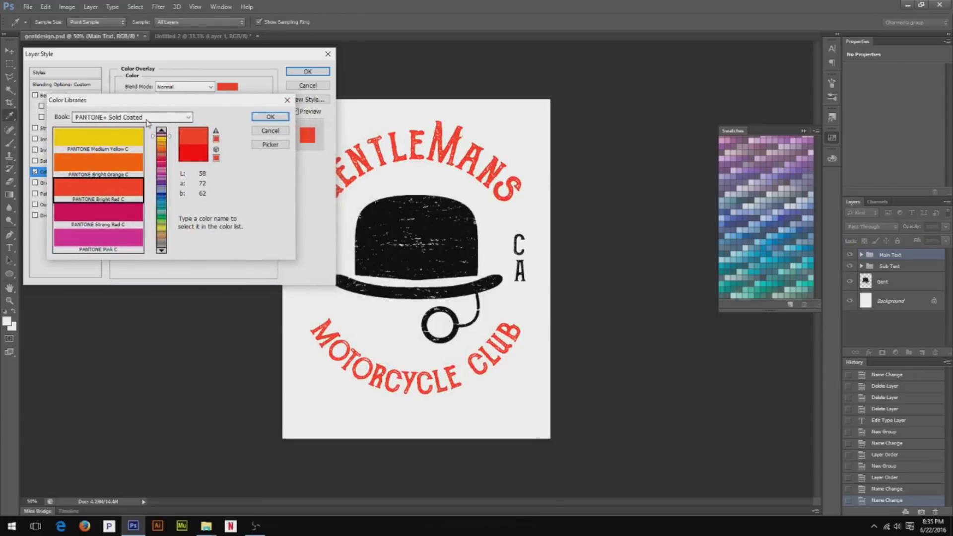
left_click(181, 120)
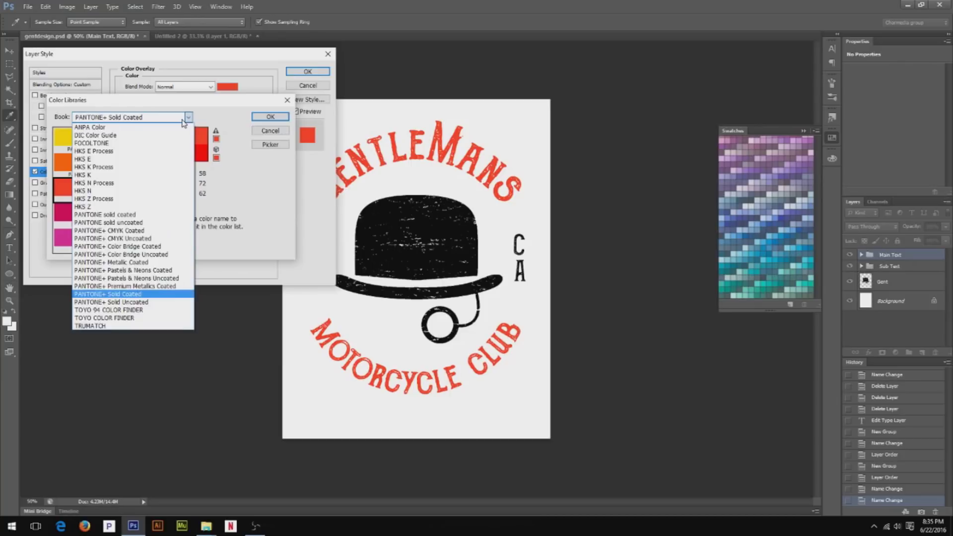
left_click(144, 302)
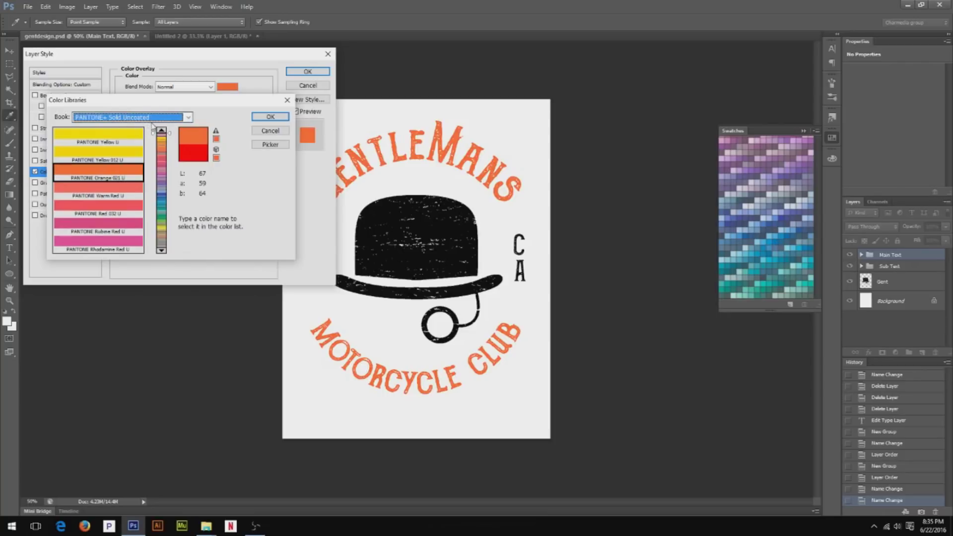
Preview purples PANTONE 2607, 2617, 2627, 7572 and 7573 U on the text
left_click(167, 160)
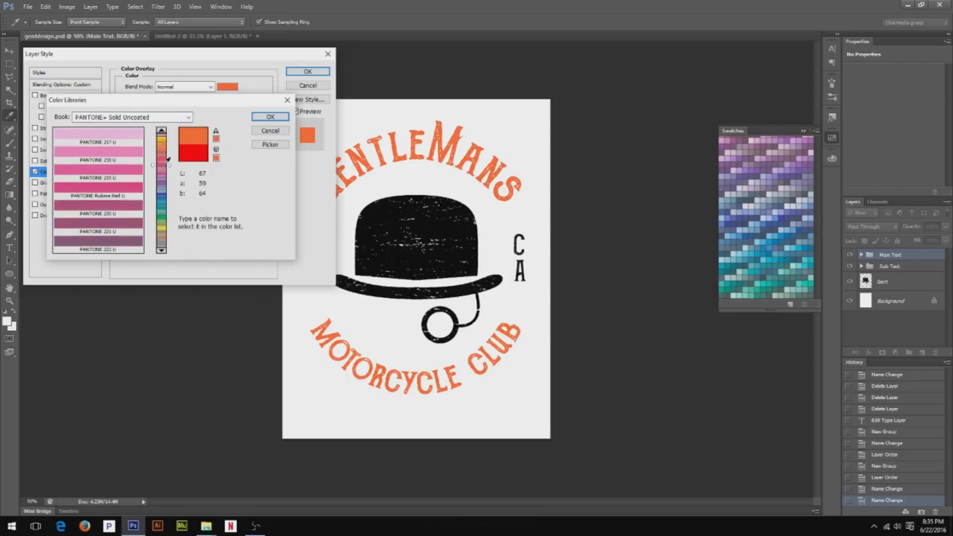
mouse_move(168, 160)
left_mouse_down()
mouse_move(169, 186)
mouse_move(167, 176)
left_mouse_up()
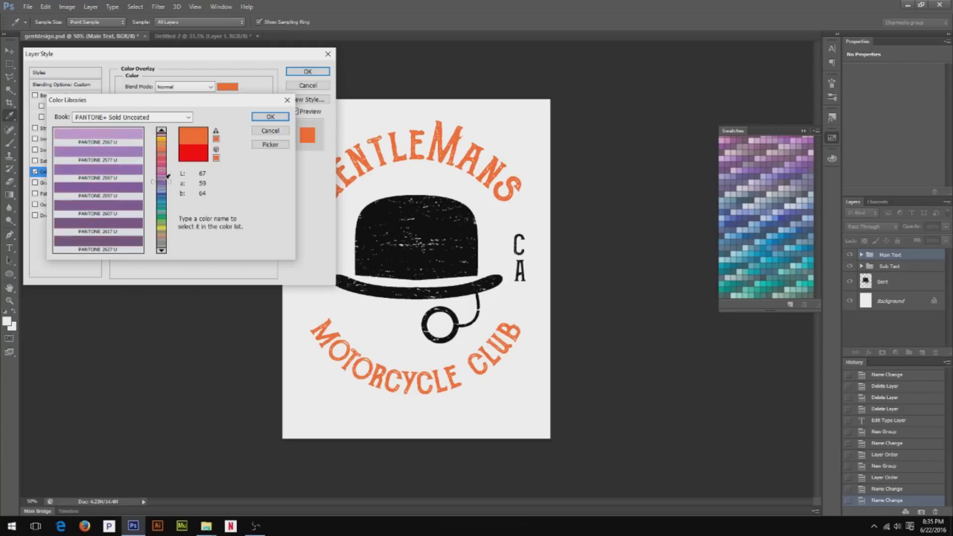
left_click(125, 212)
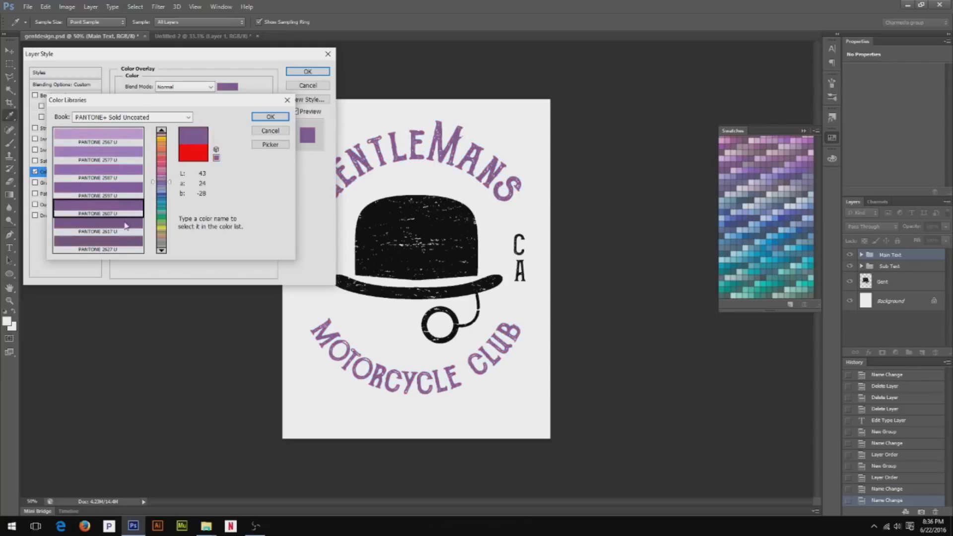
left_click(124, 228)
left_click(118, 245)
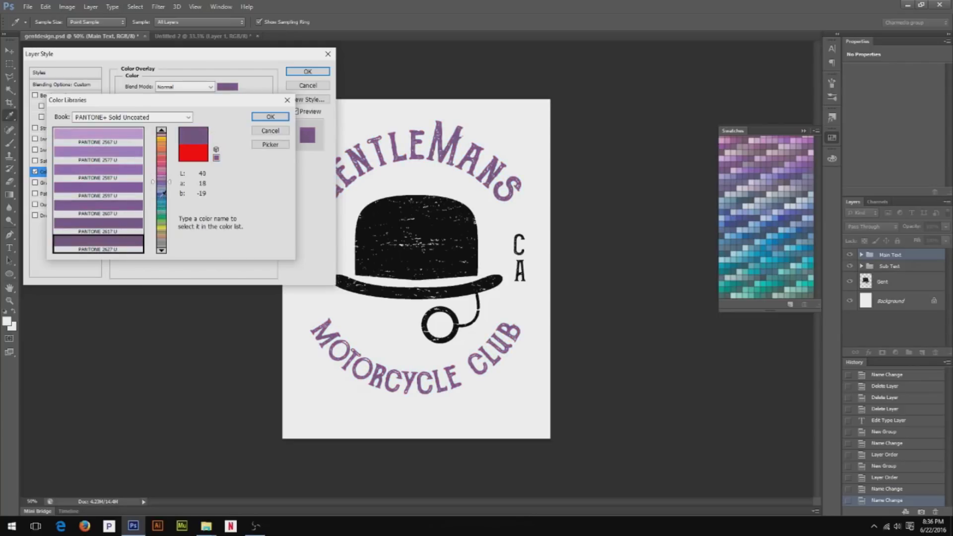
left_click_drag(169, 184, 168, 179)
left_click(139, 204)
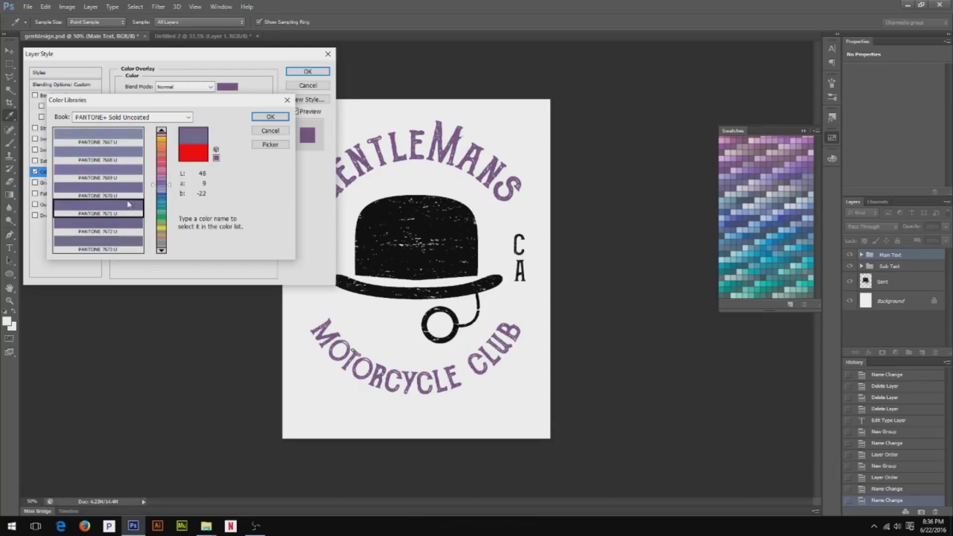
left_click(133, 228)
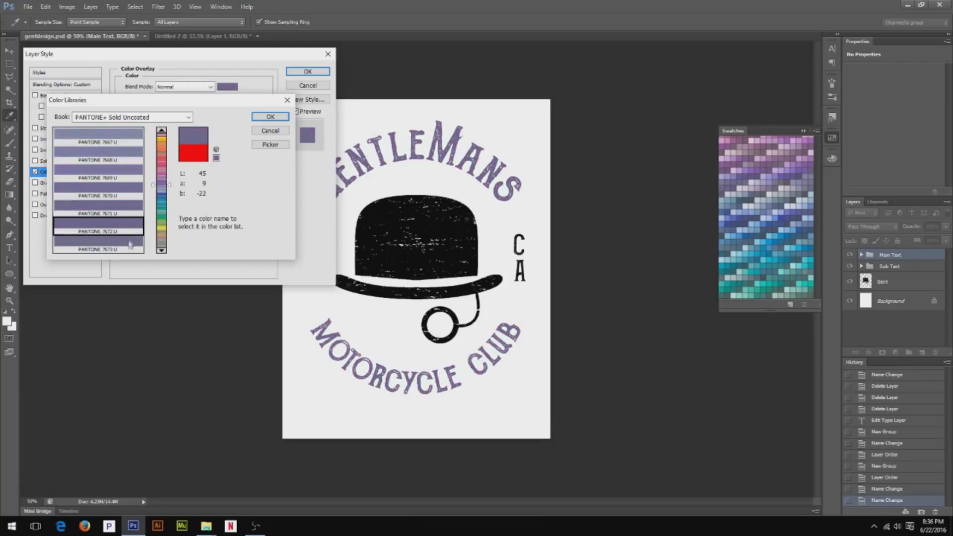
left_click(128, 246)
left_click(128, 228)
Choose PANTONE 2695 U and confirm the overlay on Main Text
left_click(166, 178)
left_click(126, 242)
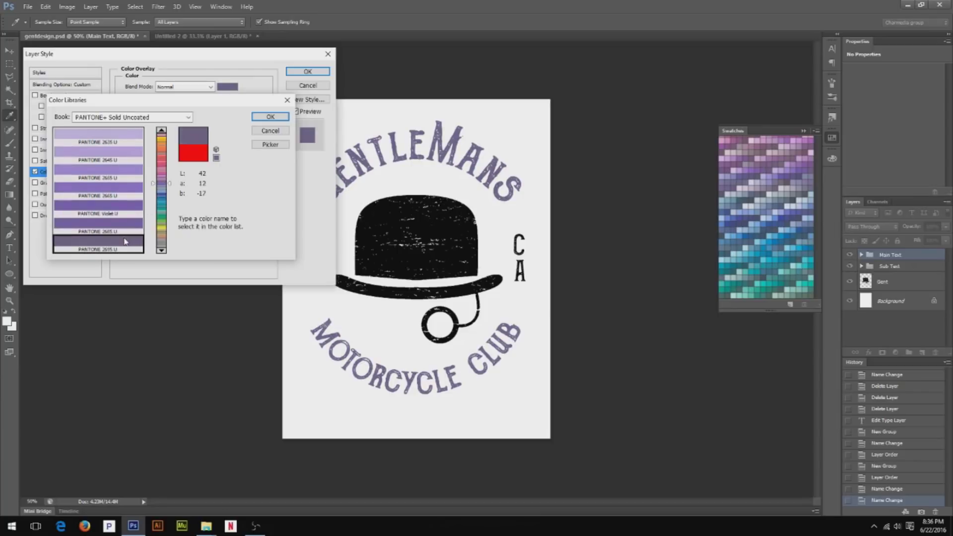
left_click(270, 116)
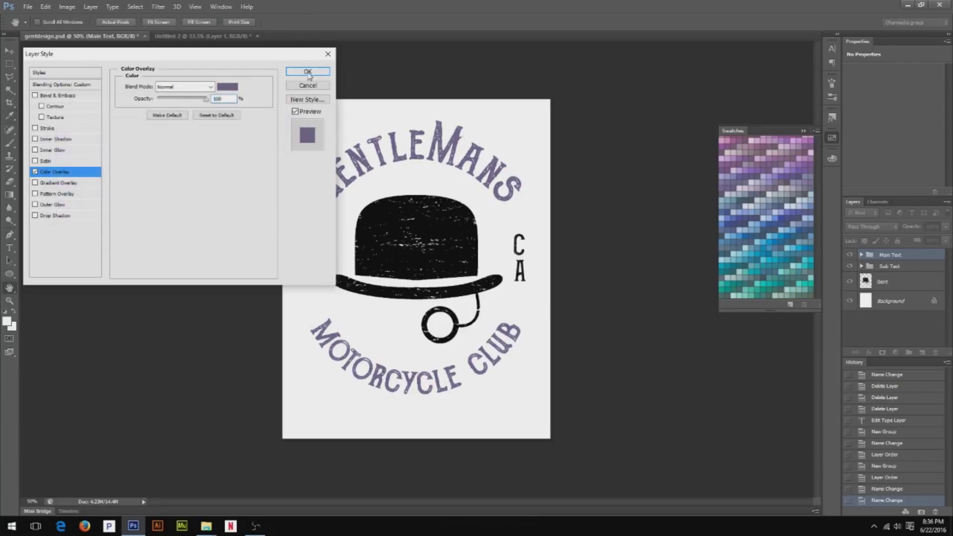
left_click(308, 71)
left_click(883, 287)
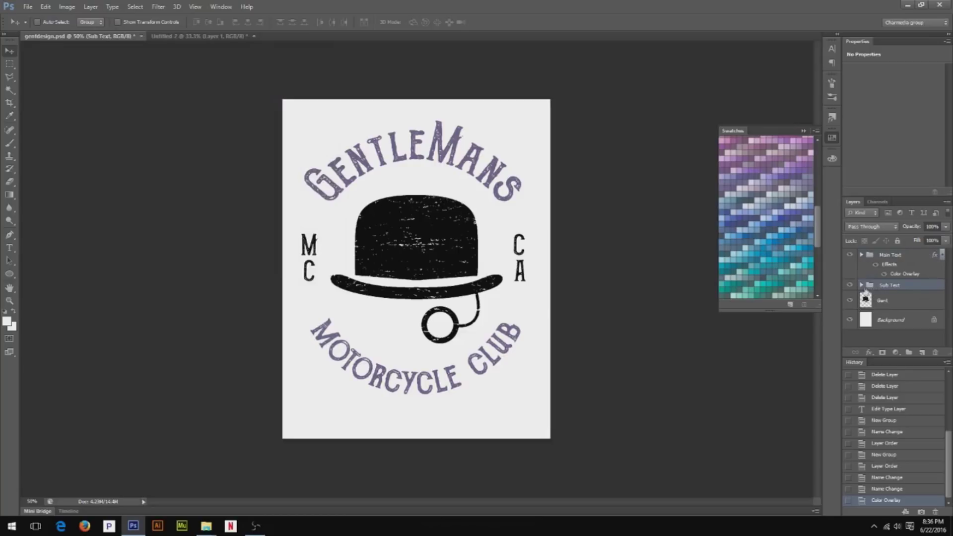
Add a Color Overlay to the Gent hat layer using the Pantone colour libraries
left_click(883, 306)
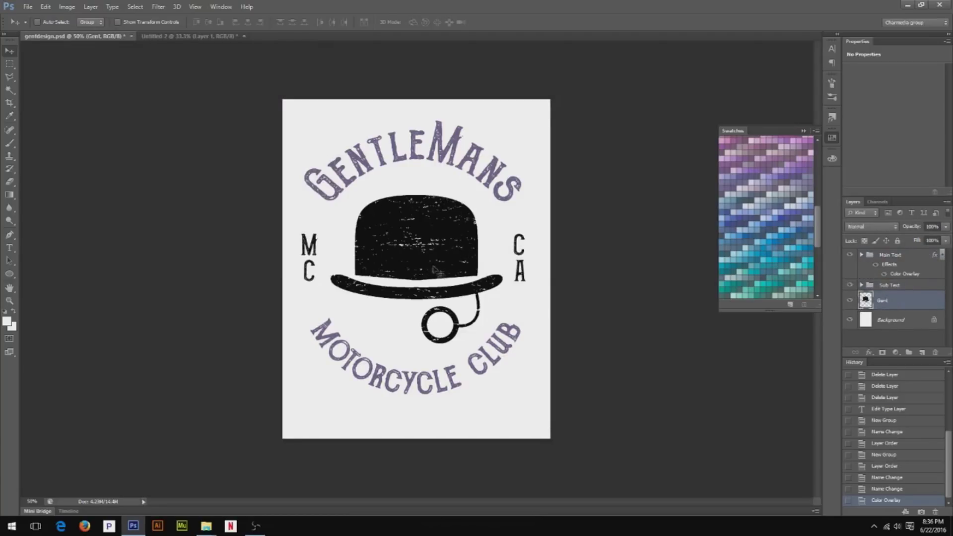
left_click(869, 352)
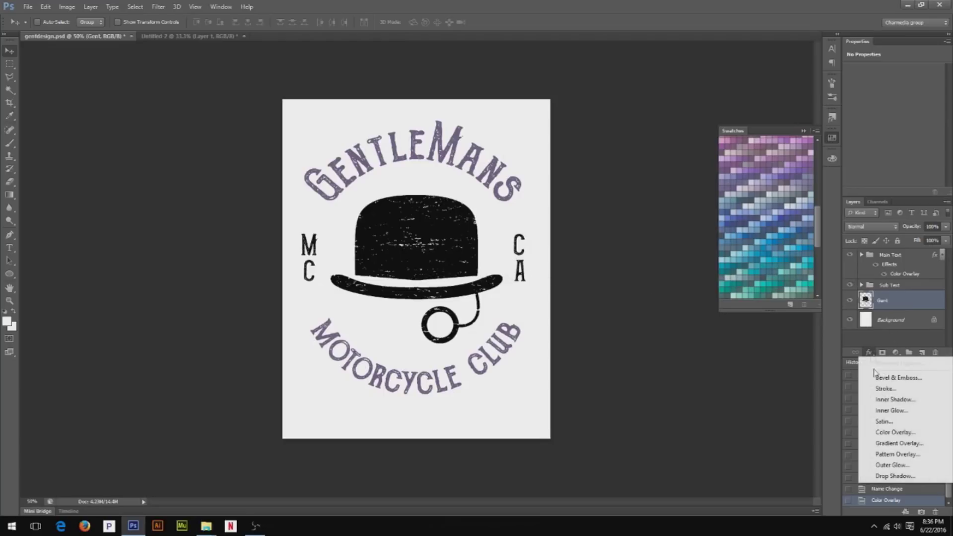
left_click(895, 433)
left_click(235, 89)
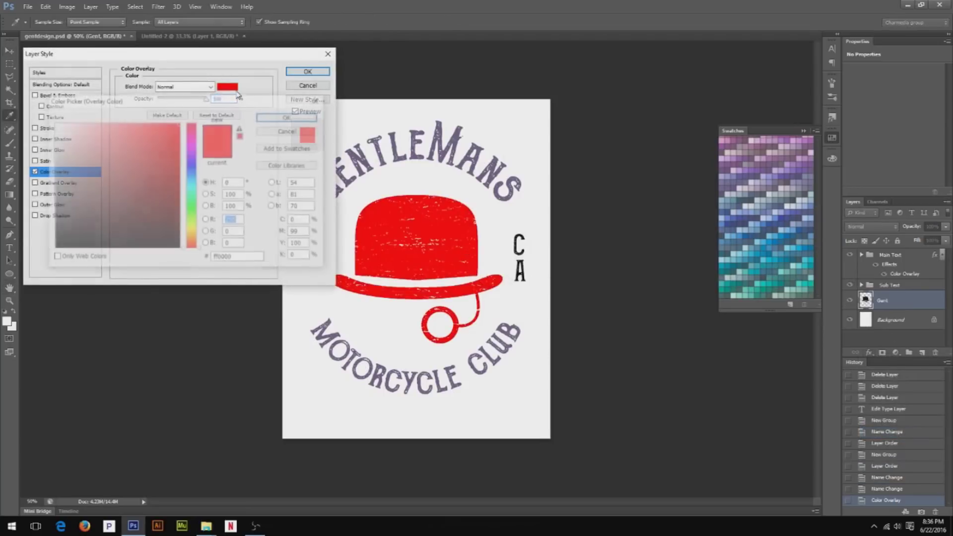
left_click(284, 166)
Compare PANTONE 7766–7769 U and apply PANTONE 7768 U to the hat
left_click(136, 167)
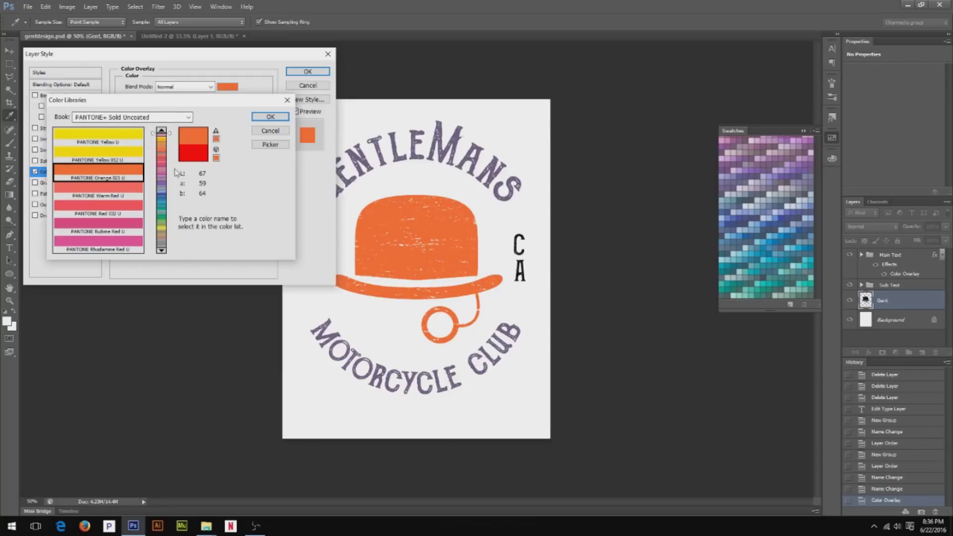
left_click_drag(162, 167, 169, 230)
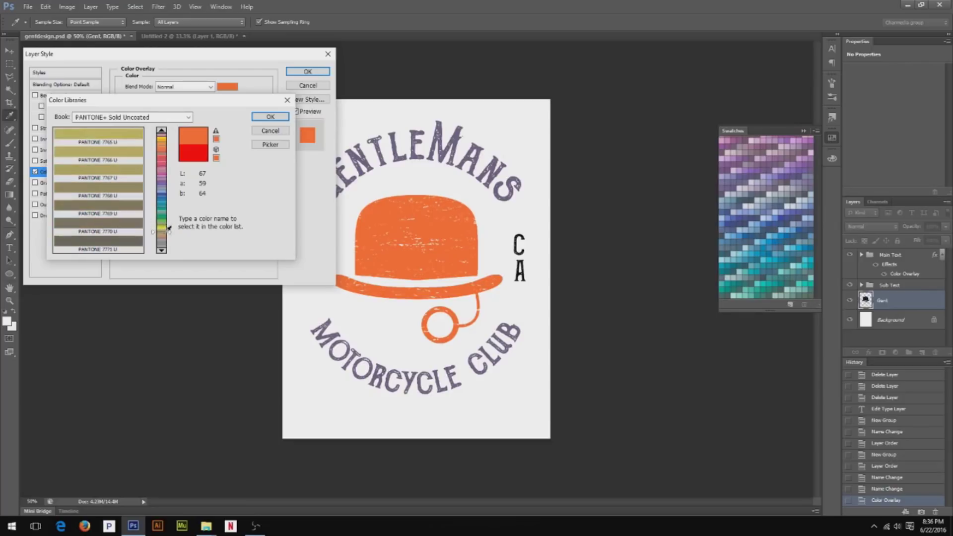
left_click(134, 157)
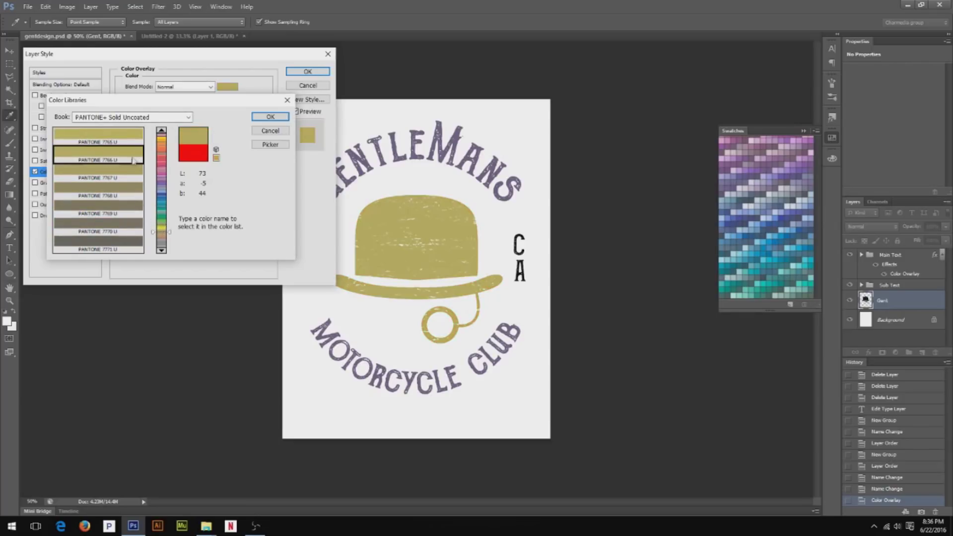
left_click(131, 174)
left_click(128, 196)
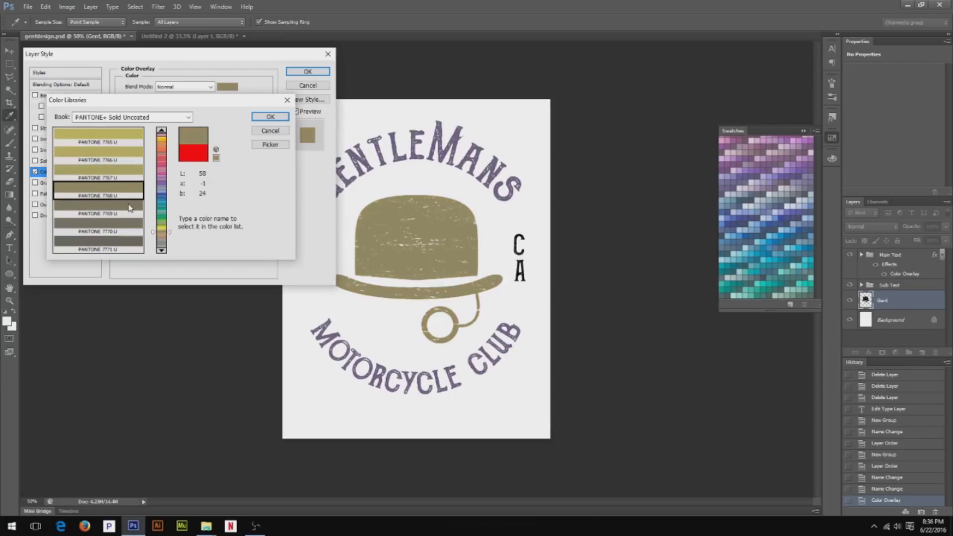
left_click(130, 208)
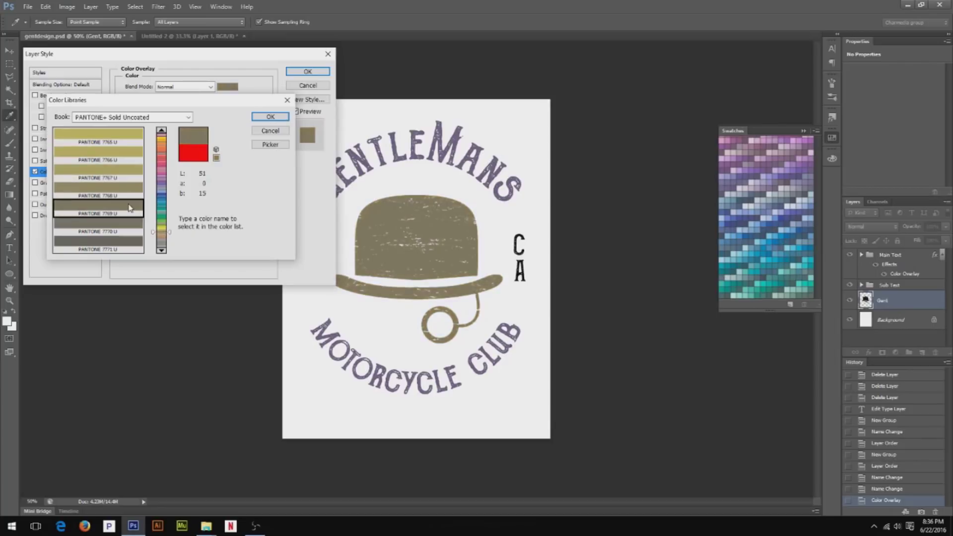
left_click(130, 191)
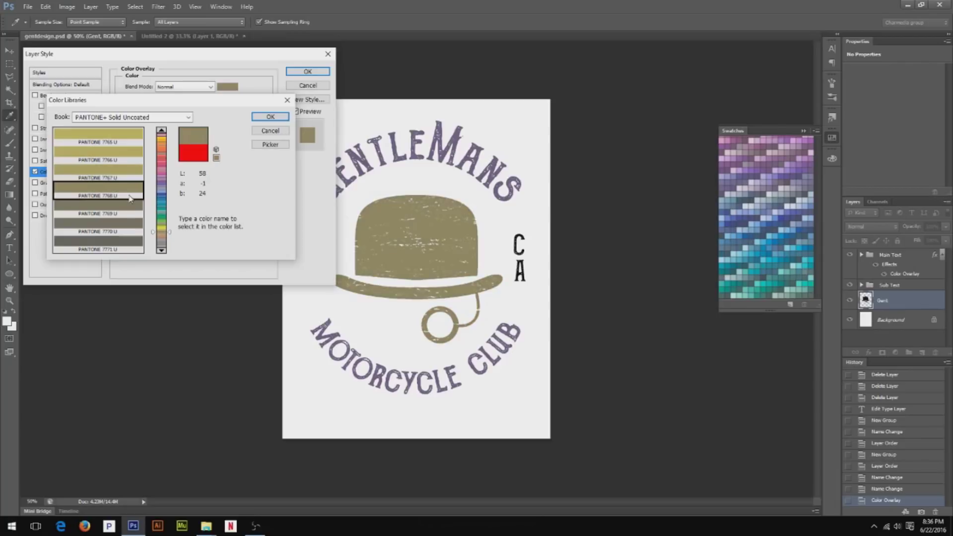
left_click(270, 117)
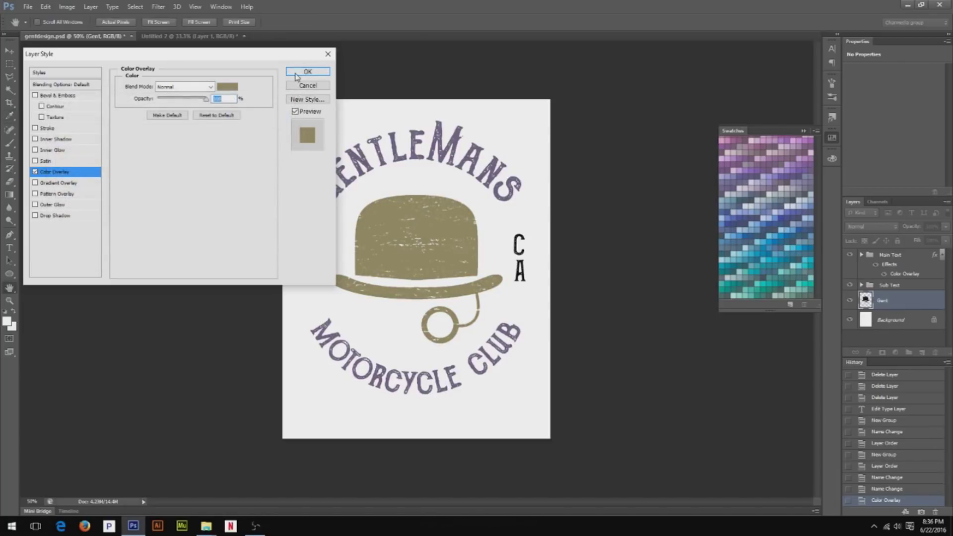
left_click(308, 72)
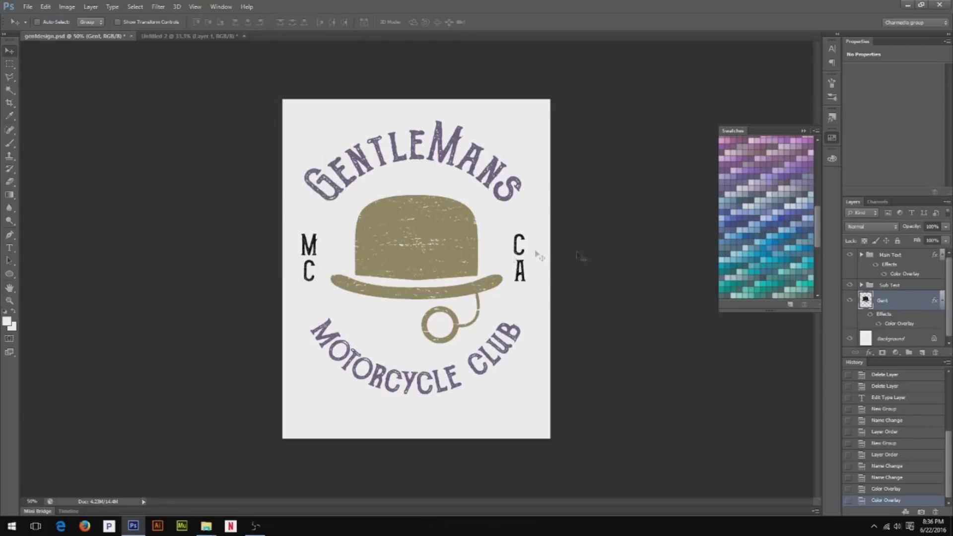
Copy overlays: purple onto Sub Text and the hat, the hat's olive onto Main Text
left_click(887, 260)
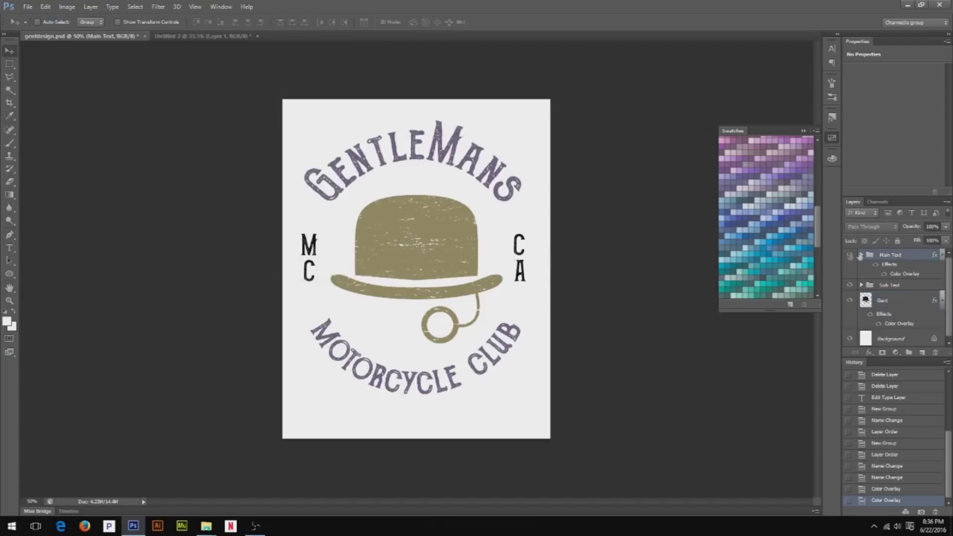
left_click_drag(891, 273, 888, 287)
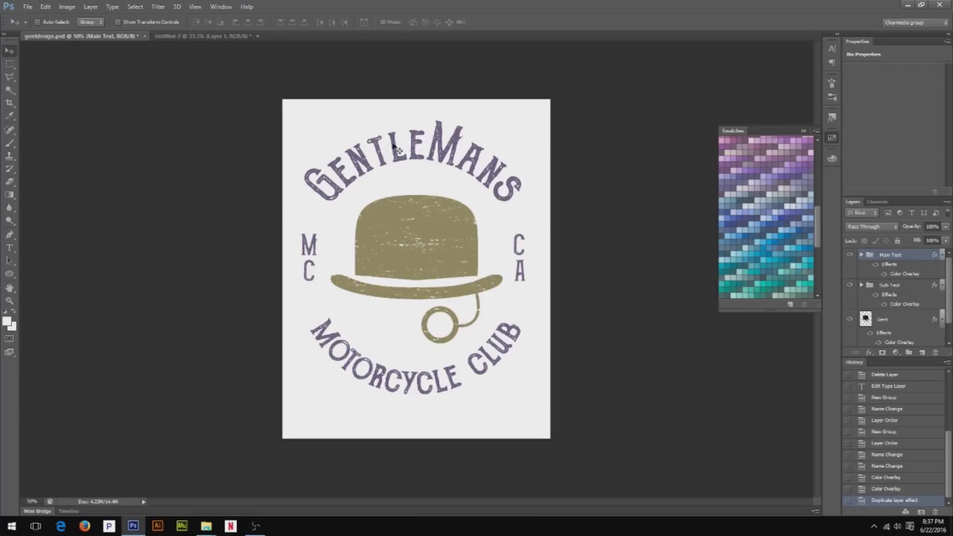
left_click(803, 131)
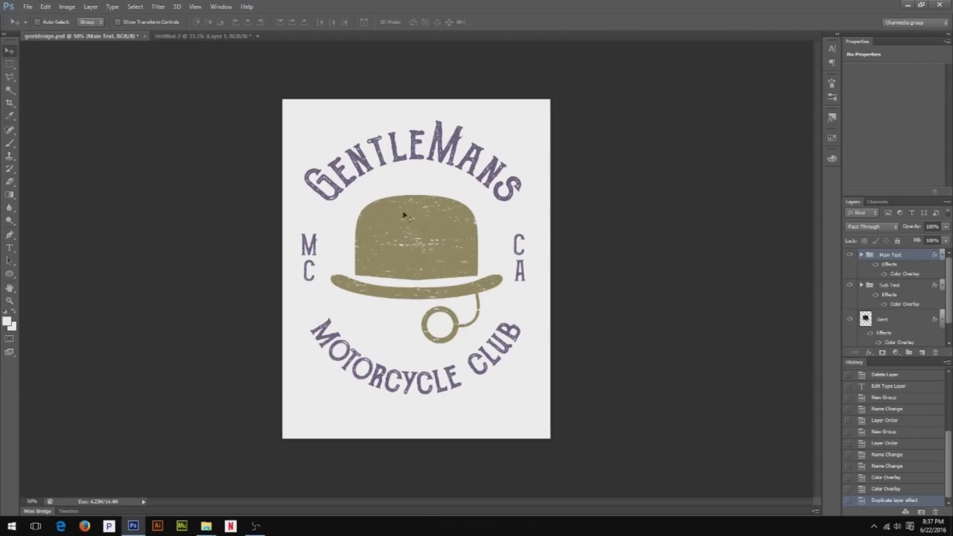
left_click(888, 322)
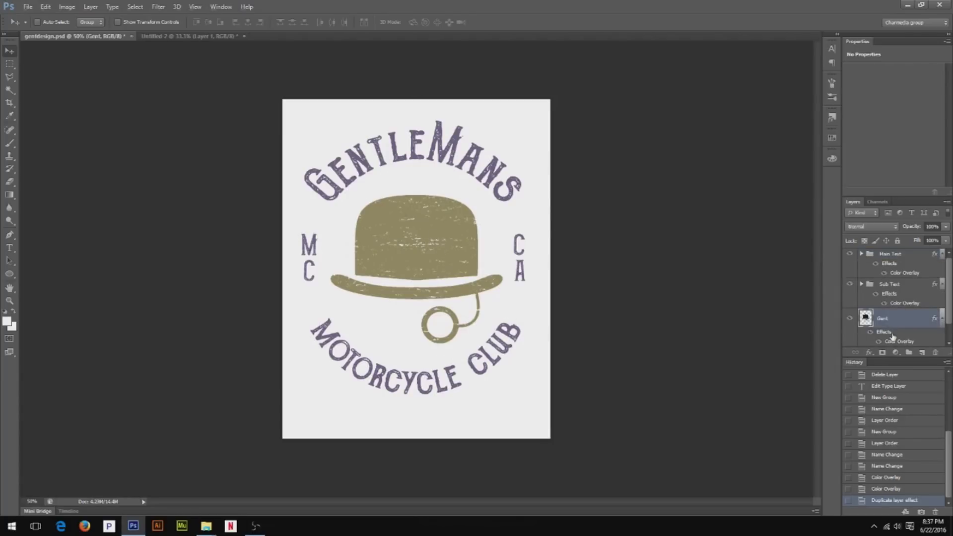
left_click_drag(894, 342, 901, 266)
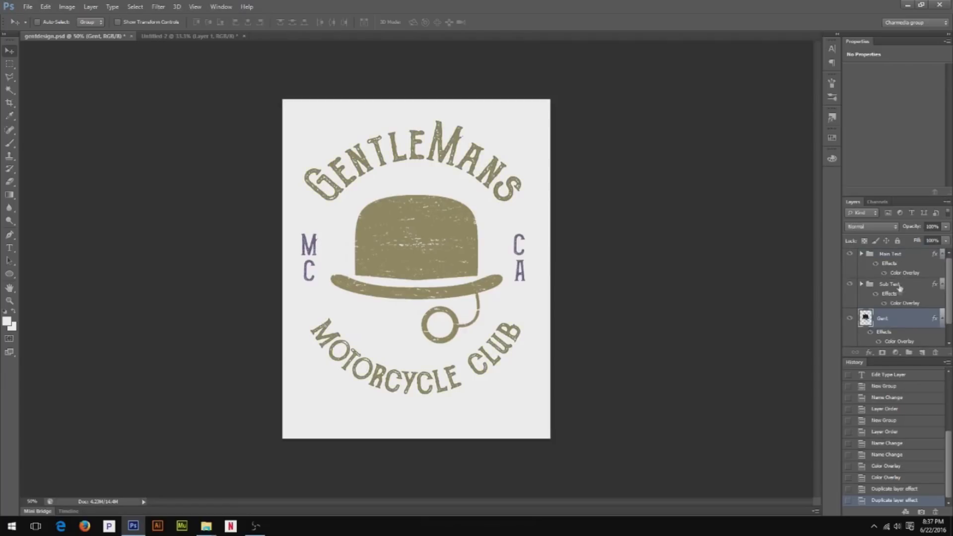
left_click_drag(899, 304, 901, 319)
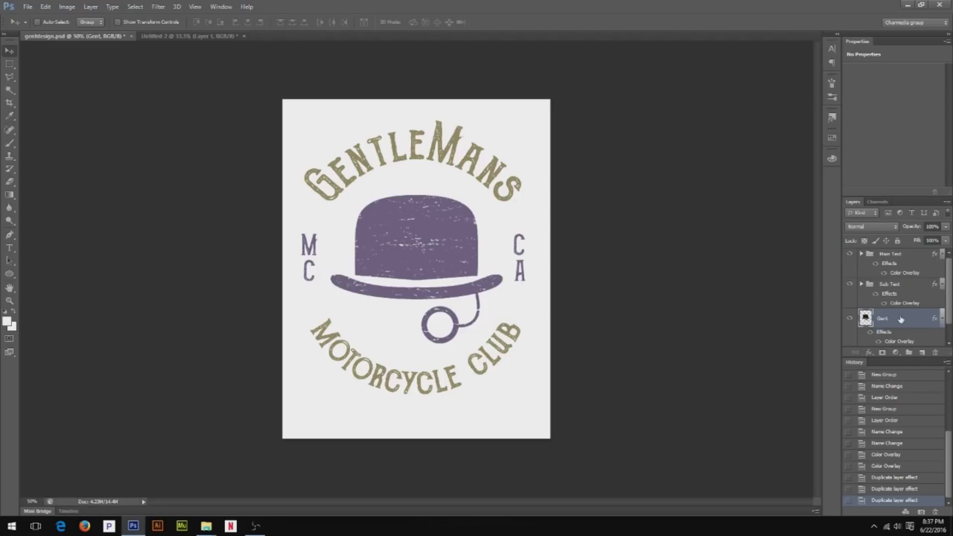